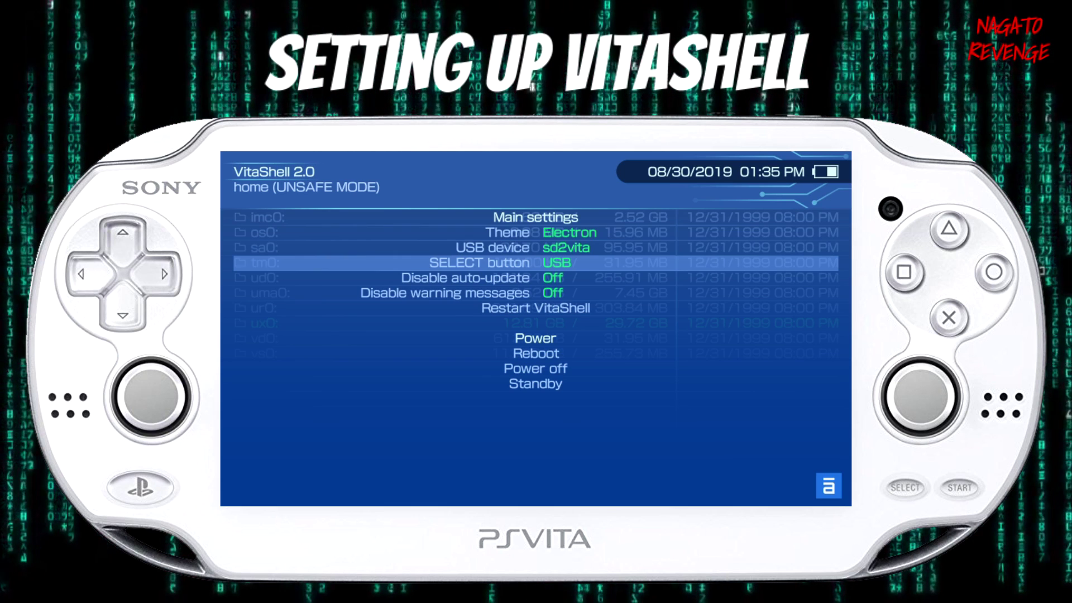
Step: Cycle the USB device setting through its available options, including Memory Card and Game Card
key(Up)
key(Up)
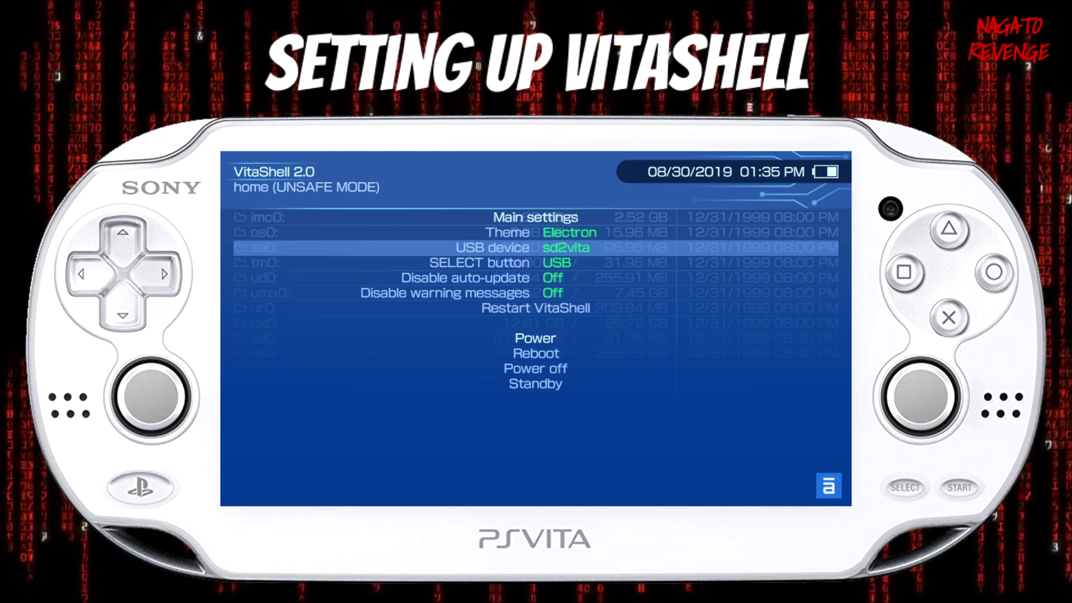
key(Return)
key(Return)
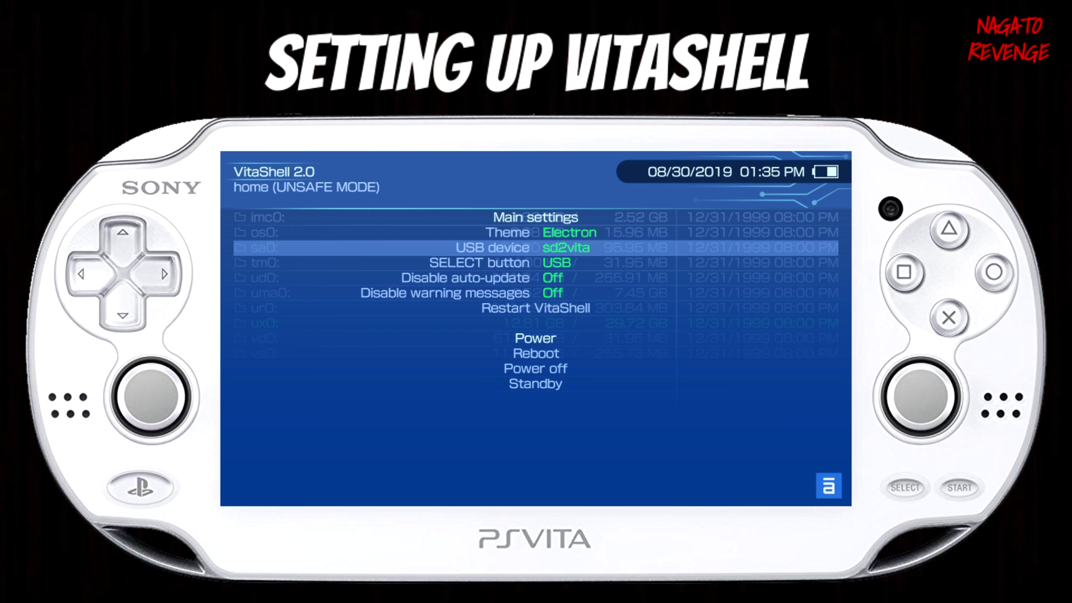
key(Right)
key(Right)
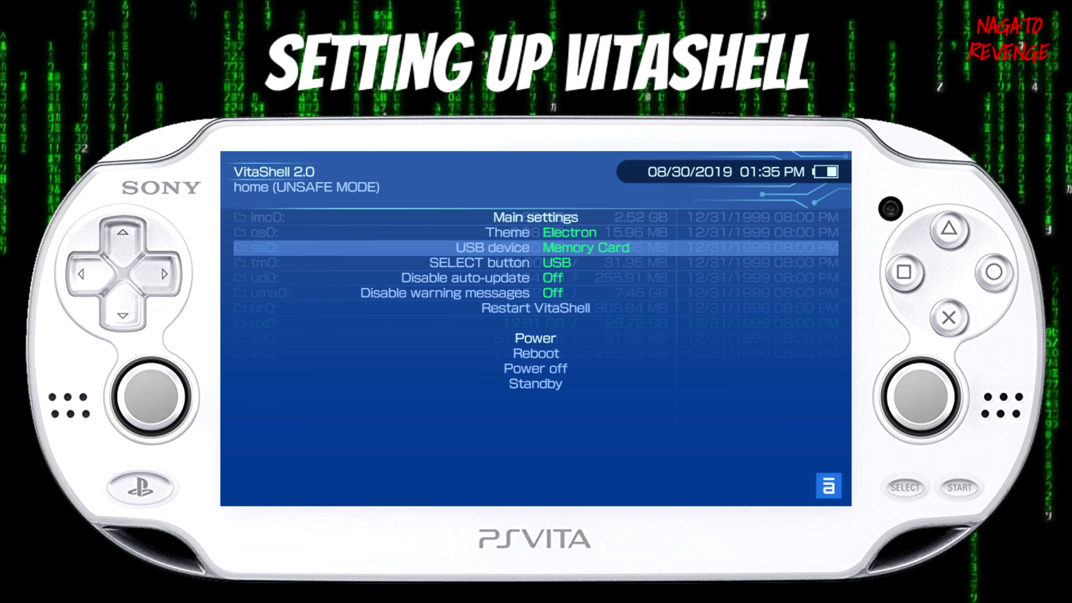
key(Left)
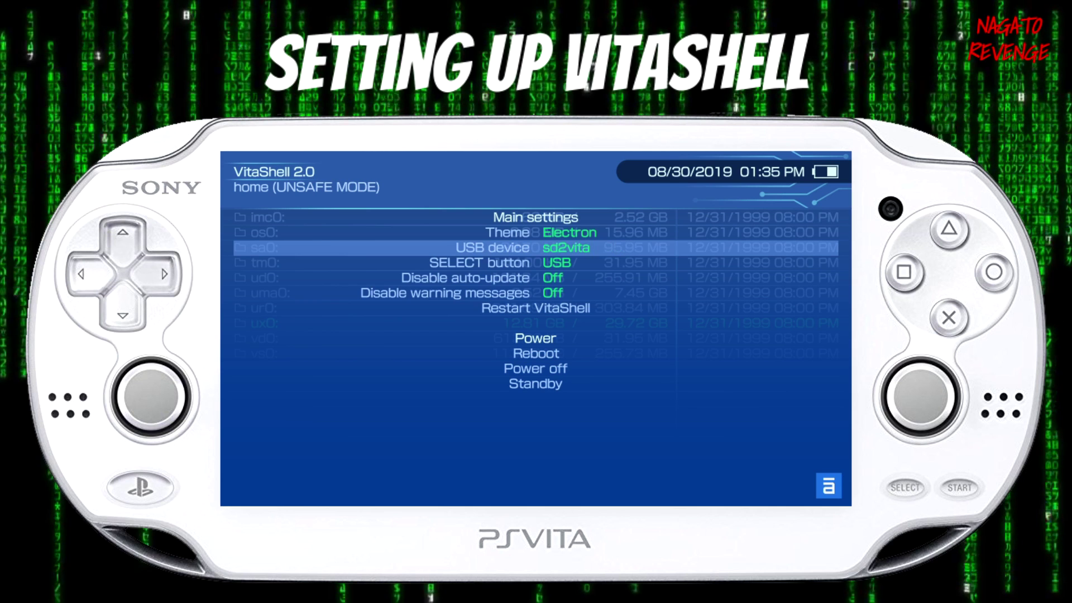
key(Right)
key(Right)
key(Right)
key(Right)
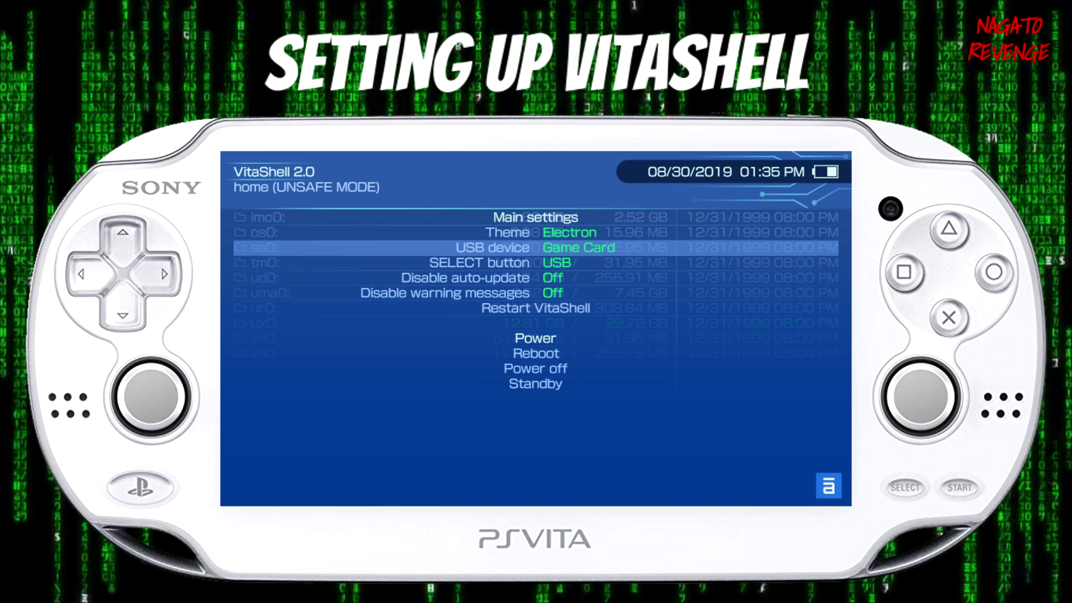
key(Right)
key(Right)
key(Left)
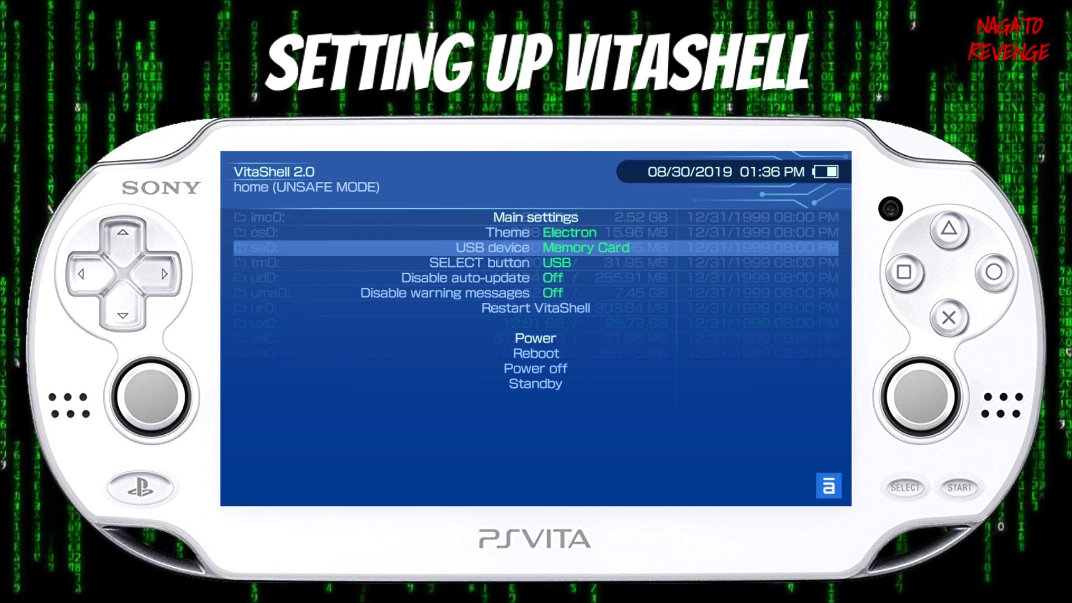
Step: Set the USB device to sd2vita and close the main settings
key(Return)
key(Return)
key(Return)
key(Return)
key(Return)
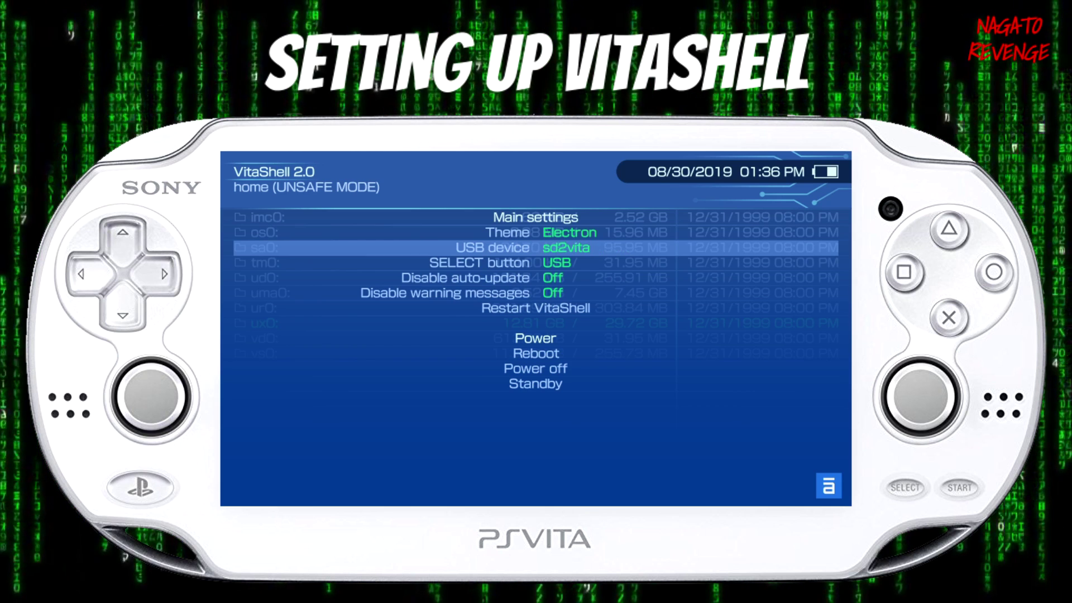
key(Return)
key(Return)
key(Return)
key(Return)
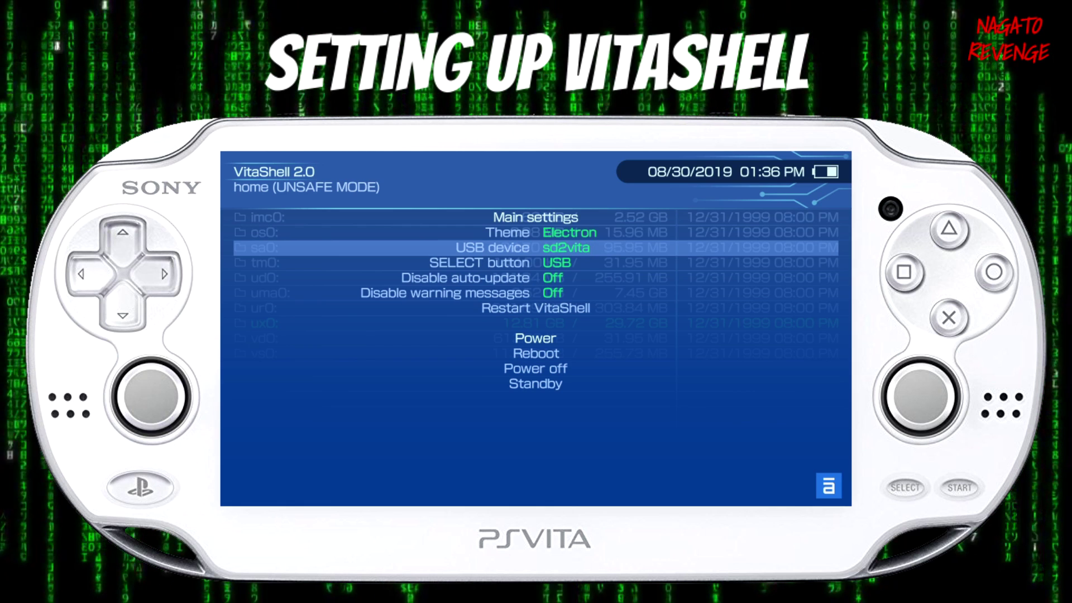
key(Return)
key(Return)
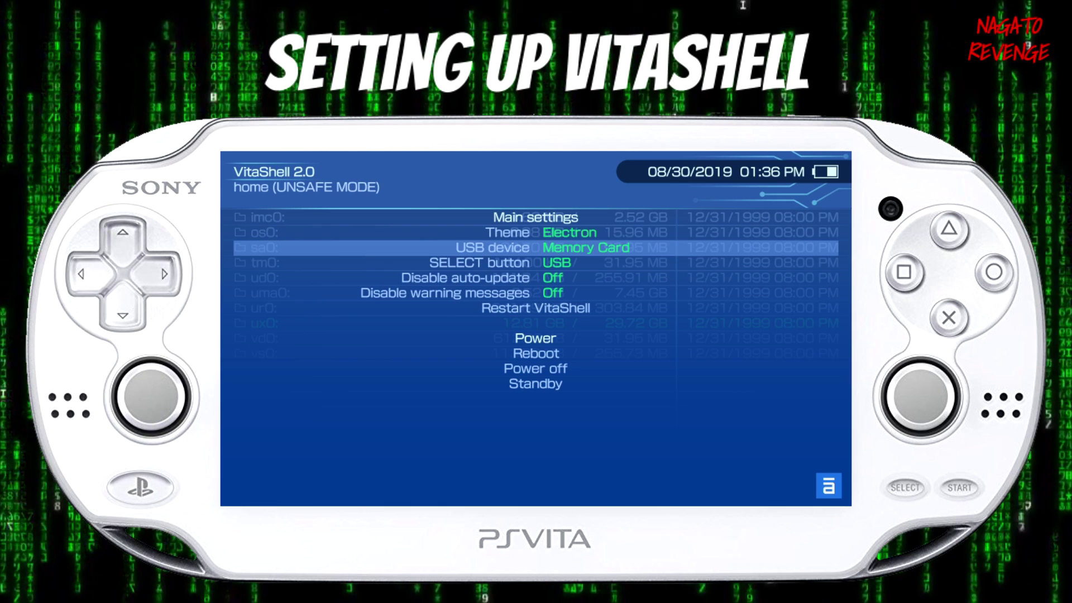
key(Return)
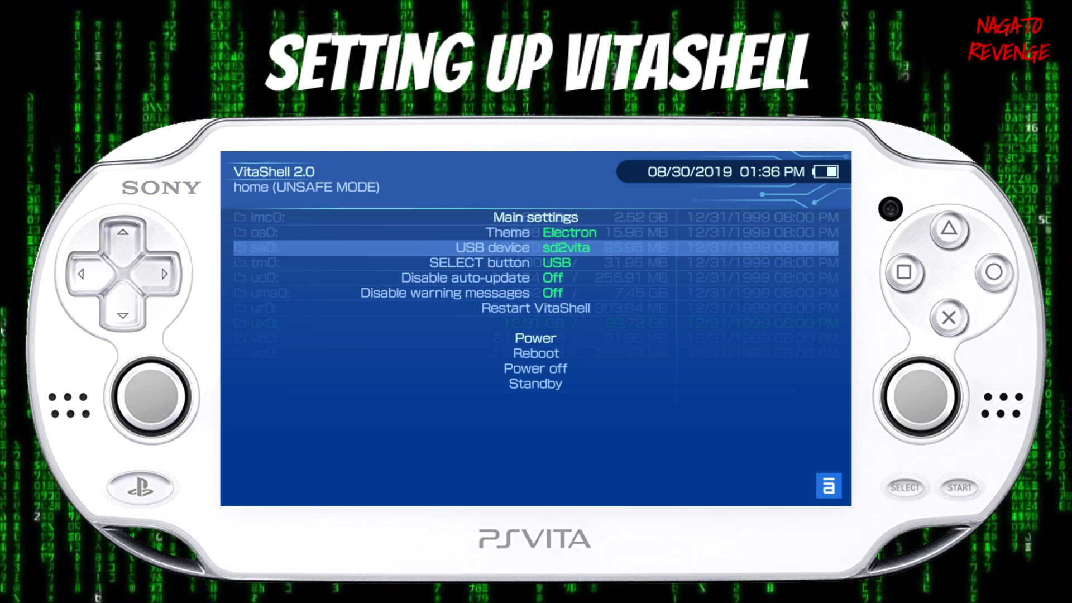
key(Escape)
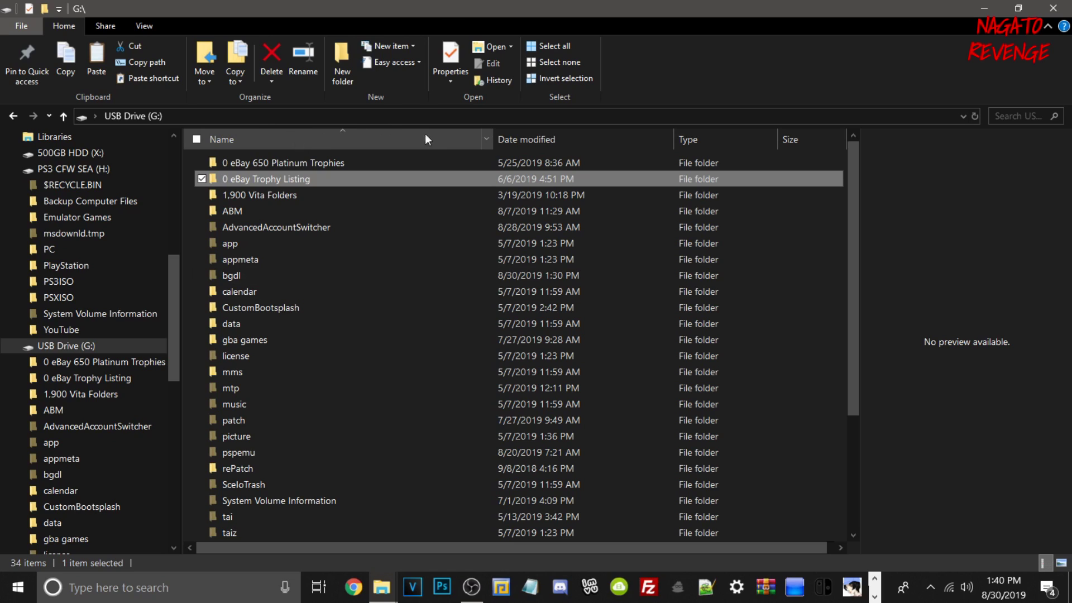
Step: Switch to File Explorer and examine the root folders of USB Drive (G:) and the contents of its app folder
scroll(291, 279, down, 3)
scroll(298, 312, down, 1)
scroll(296, 323, up, 3)
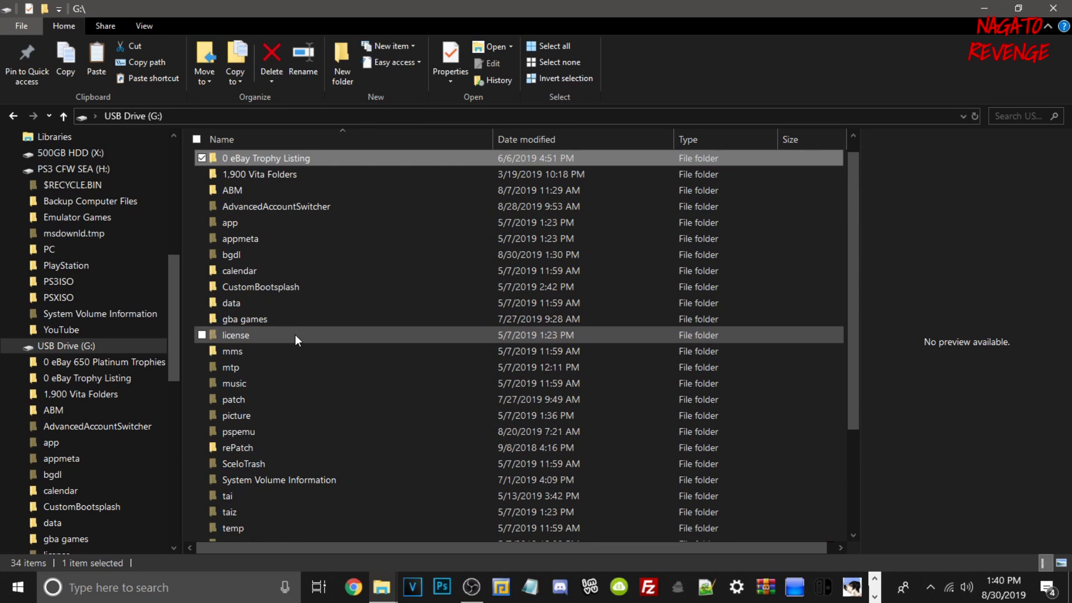
scroll(294, 334, down, 3)
click(249, 357)
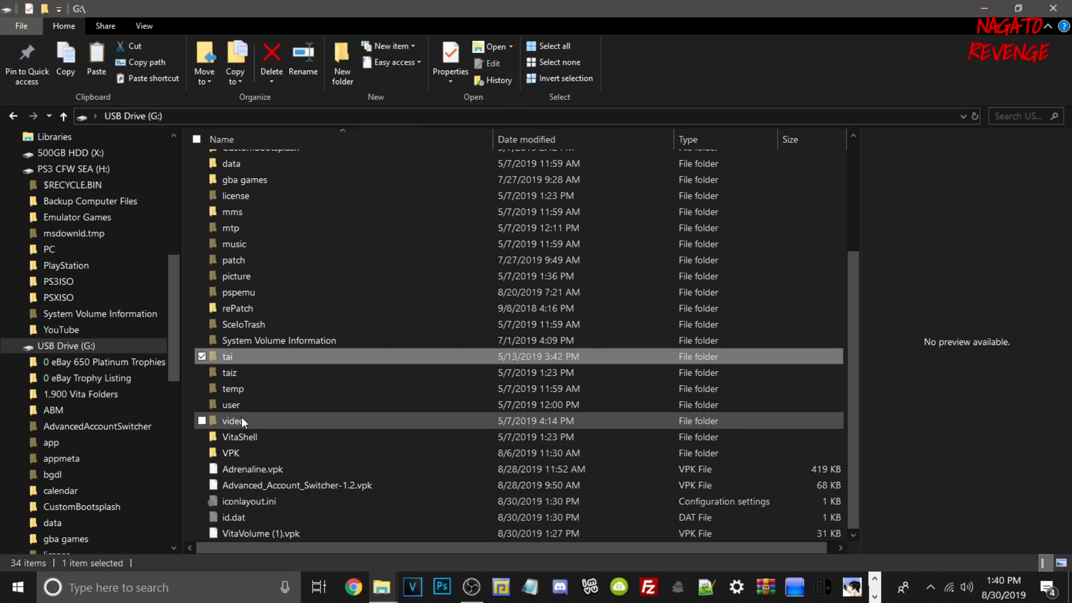
scroll(279, 296, up, 3)
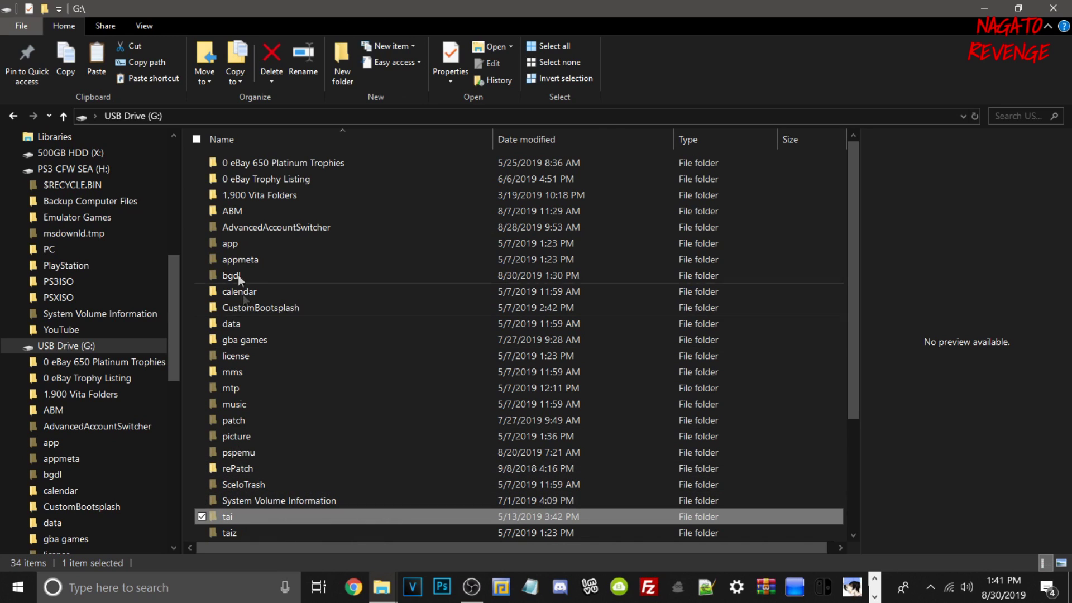
click(240, 241)
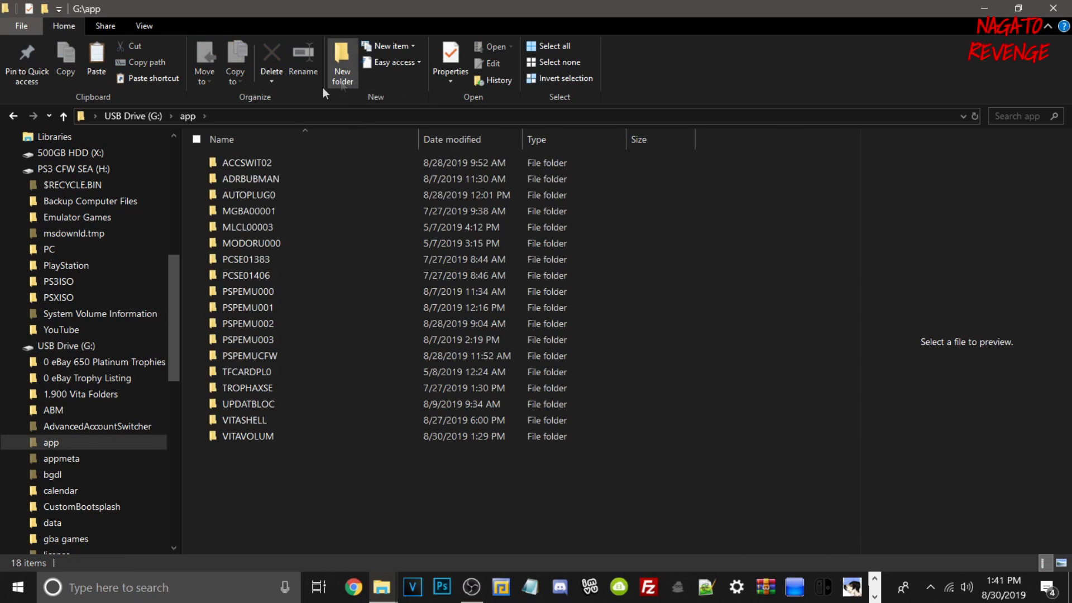
click(148, 116)
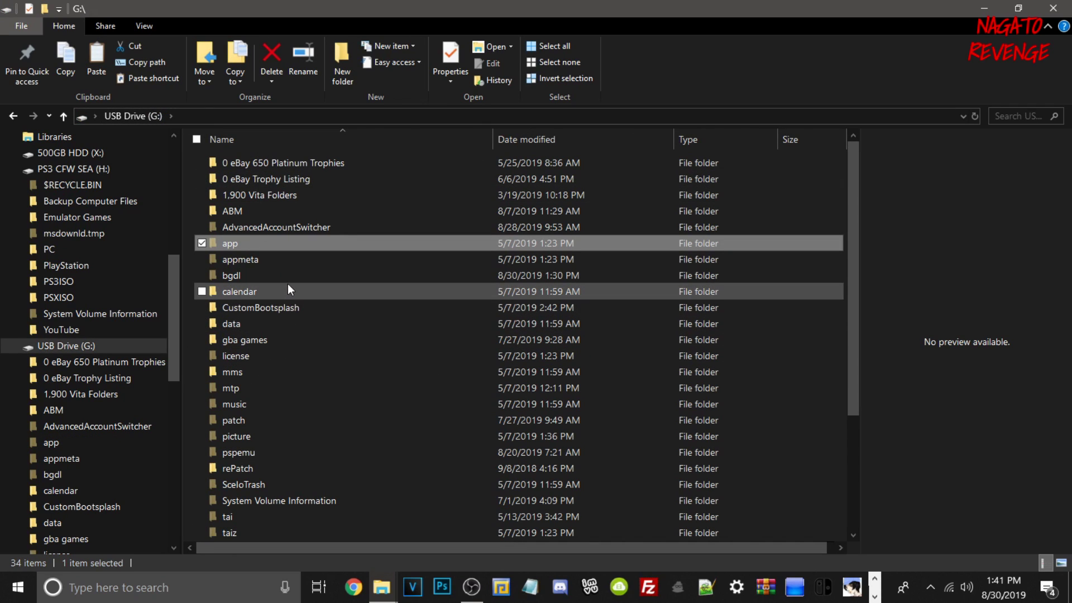
scroll(270, 371, down, 3)
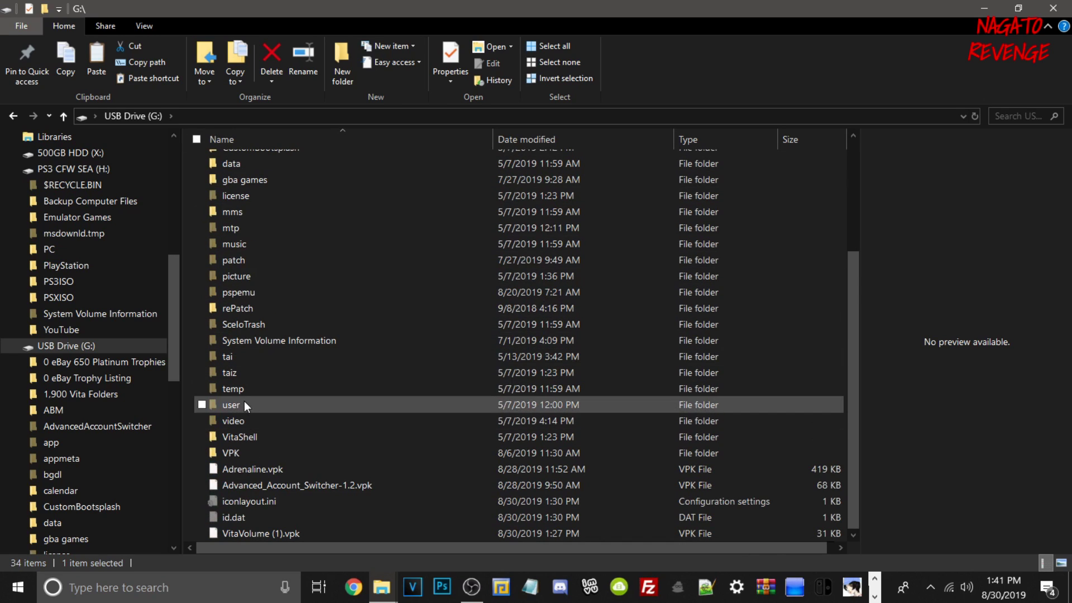
scroll(240, 335, up, 3)
scroll(238, 309, up, 1)
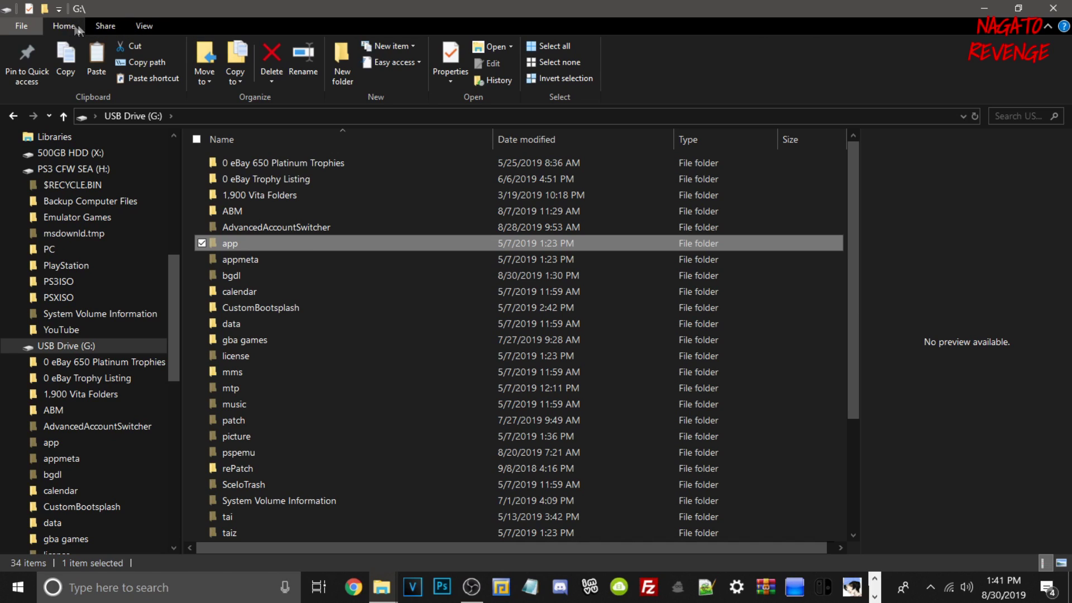
Step: Enable hiding of protected operating system files in Folder Options, apply it, and check the drive's remaining items
click(145, 26)
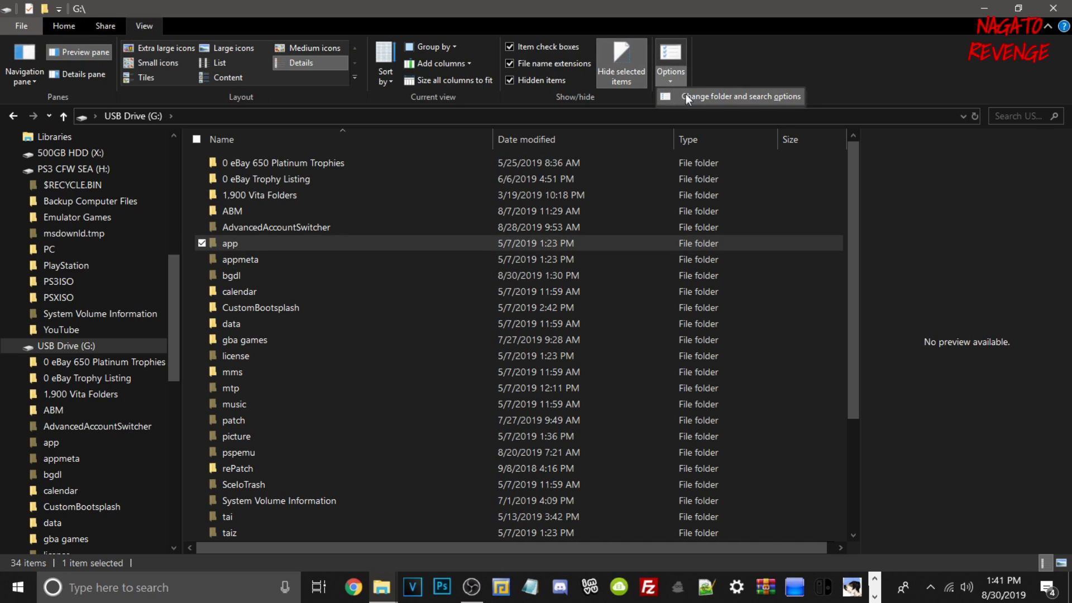
click(686, 96)
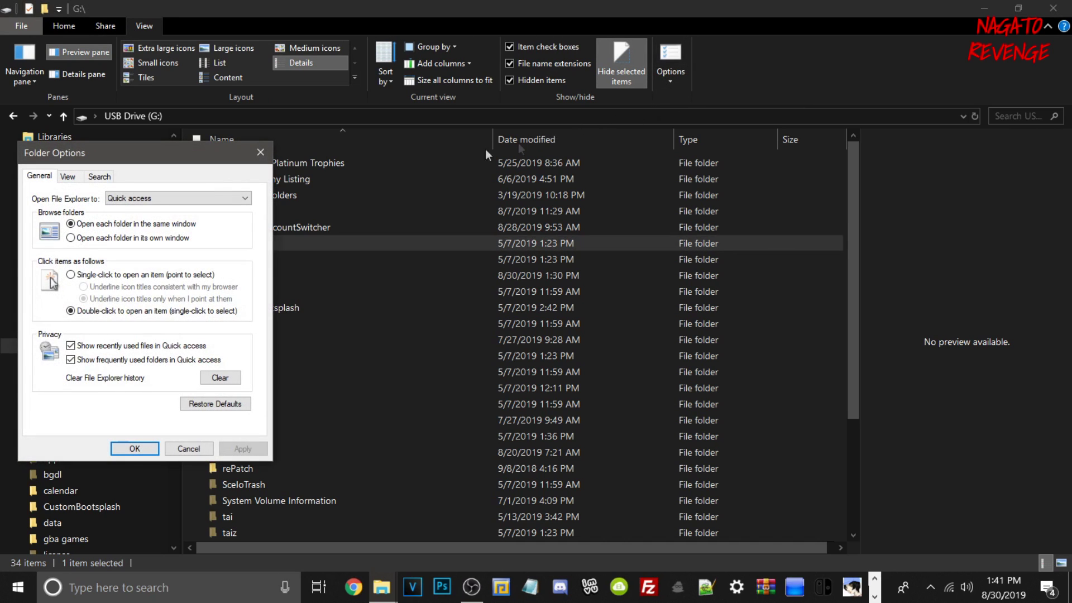
click(68, 178)
drag(98, 156, 341, 96)
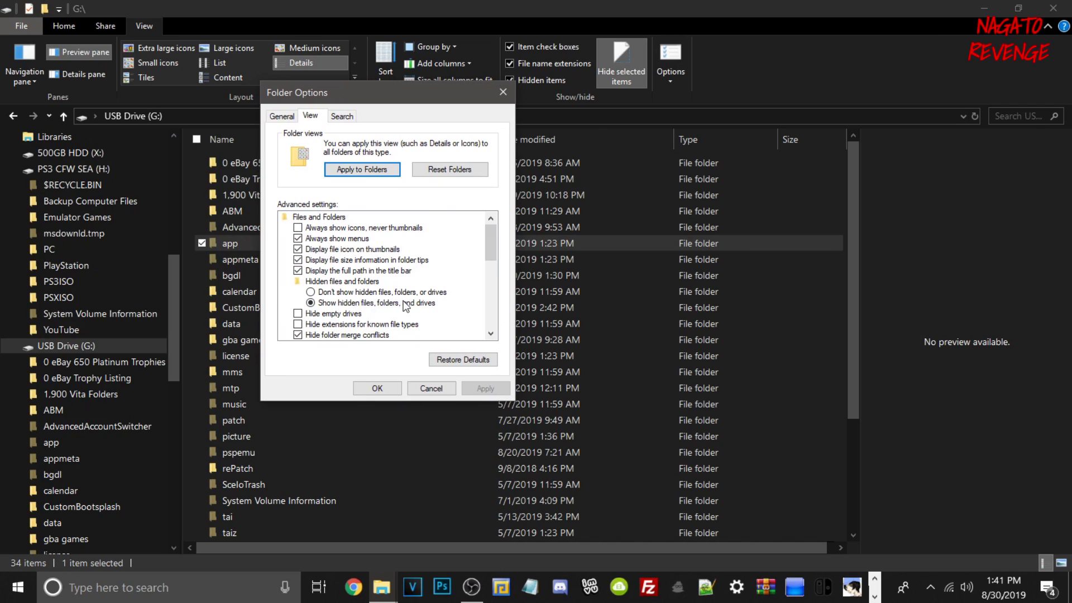
drag(492, 248, 493, 257)
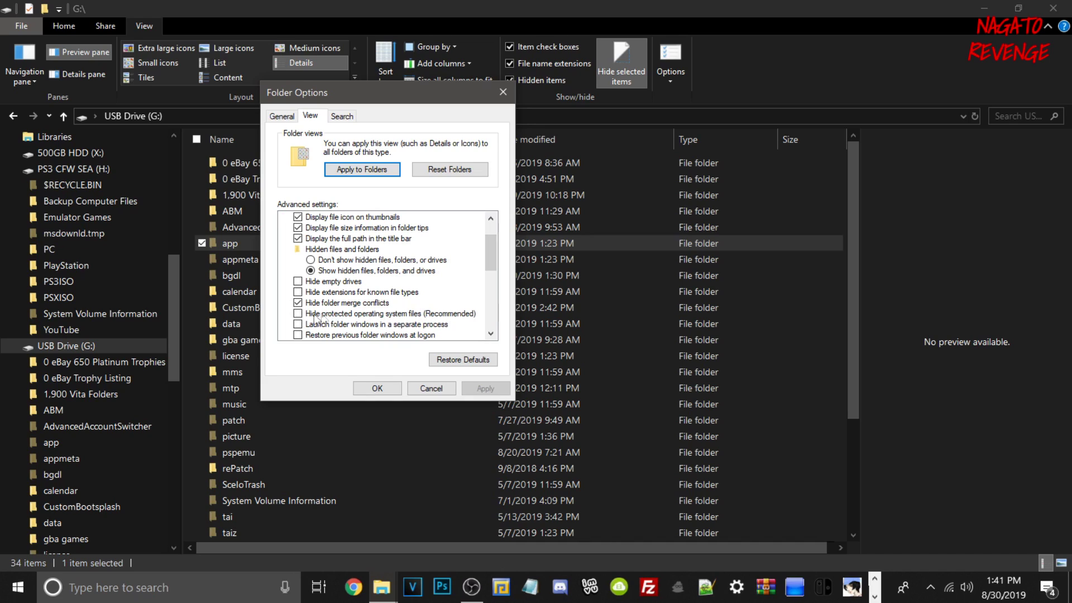
click(298, 313)
click(484, 388)
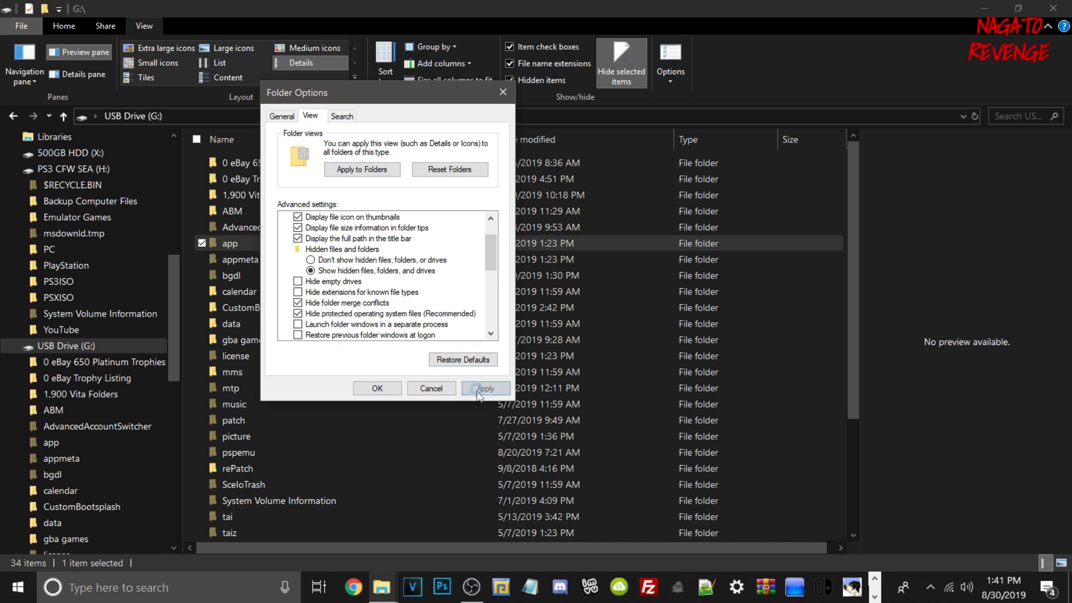
click(436, 391)
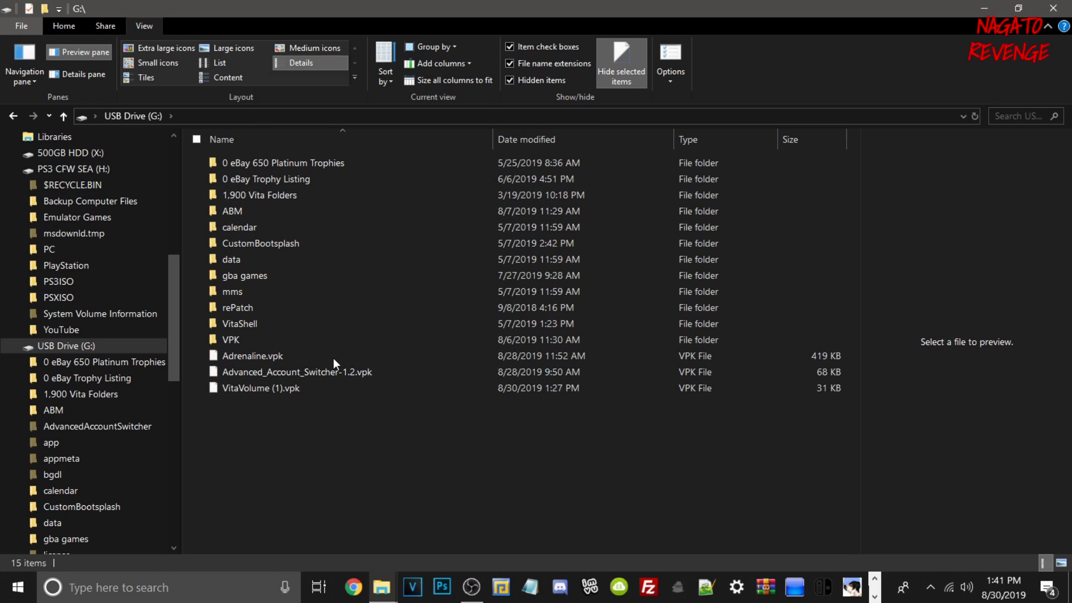
drag(335, 514, 299, 151)
drag(299, 225, 335, 503)
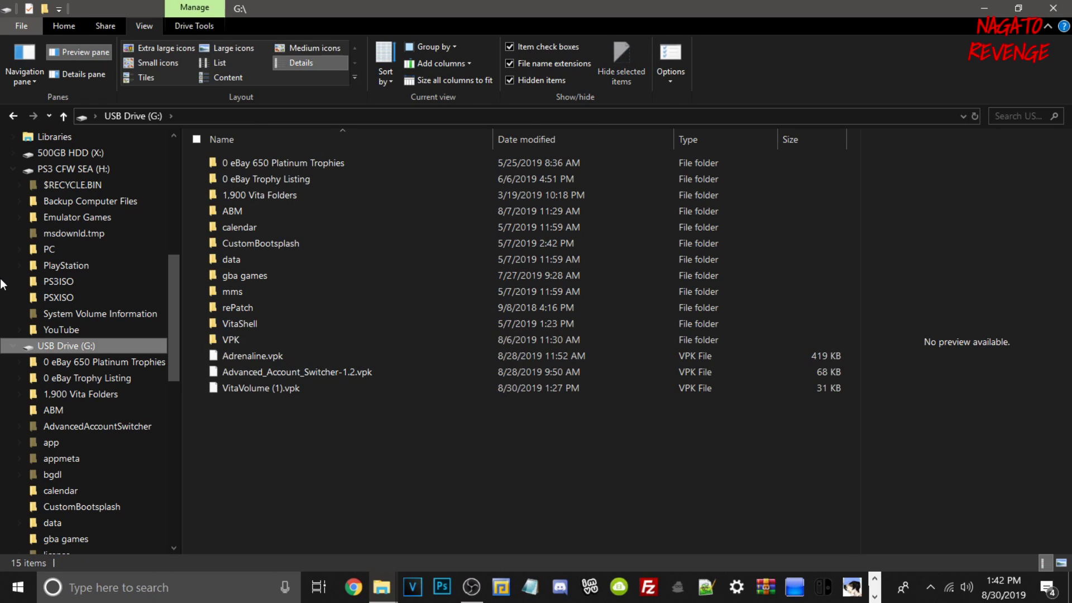
Step: Disable "Hide protected operating system files (Recommended)" in Folder Options, accept the change, and close the dialog
click(674, 84)
click(67, 176)
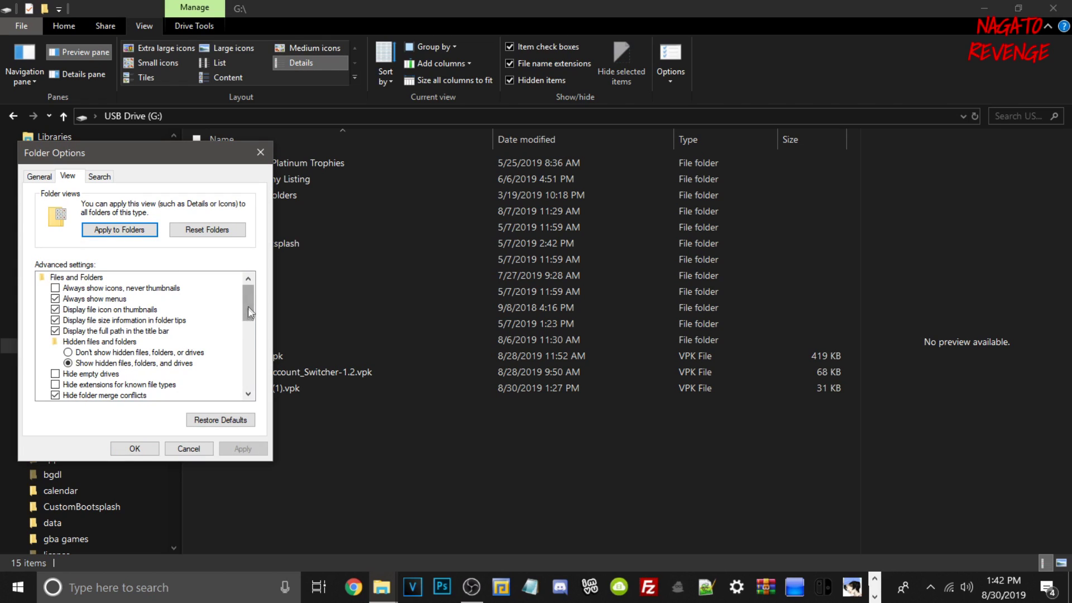
scroll(254, 320, down, 2)
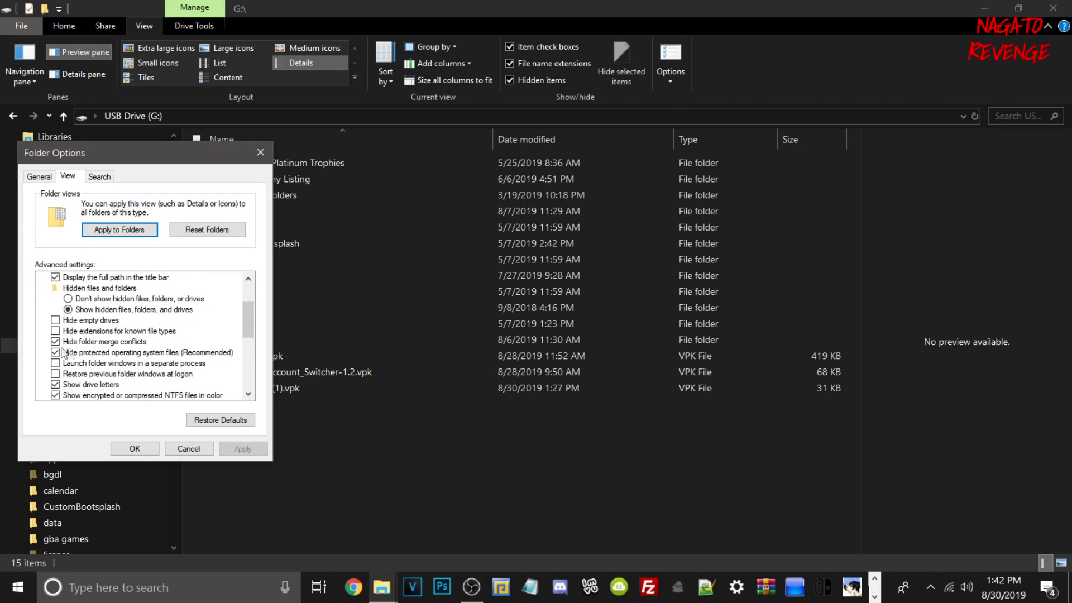
click(60, 356)
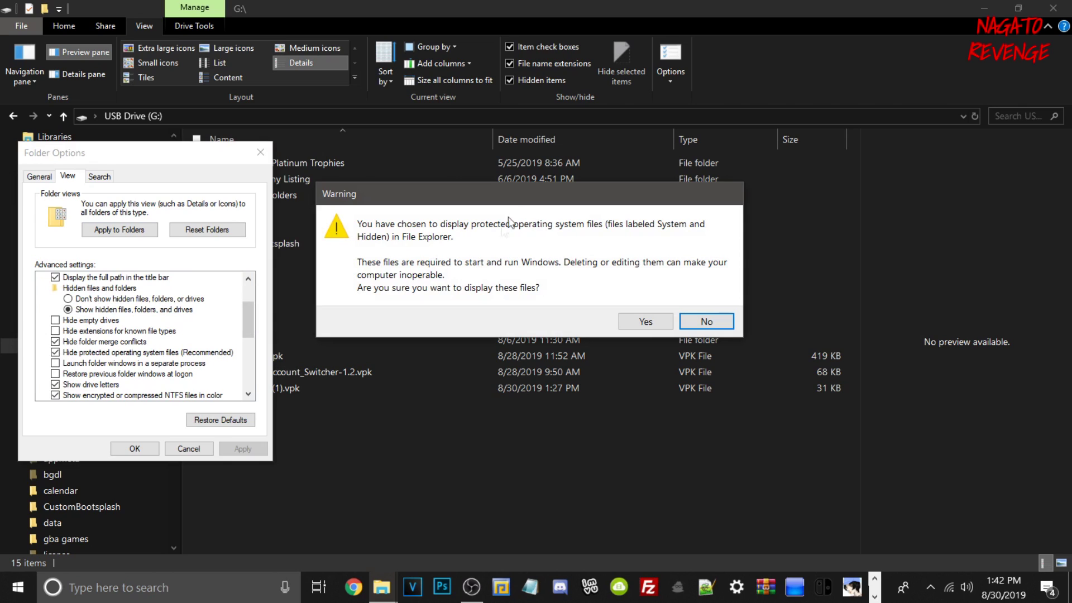
click(661, 322)
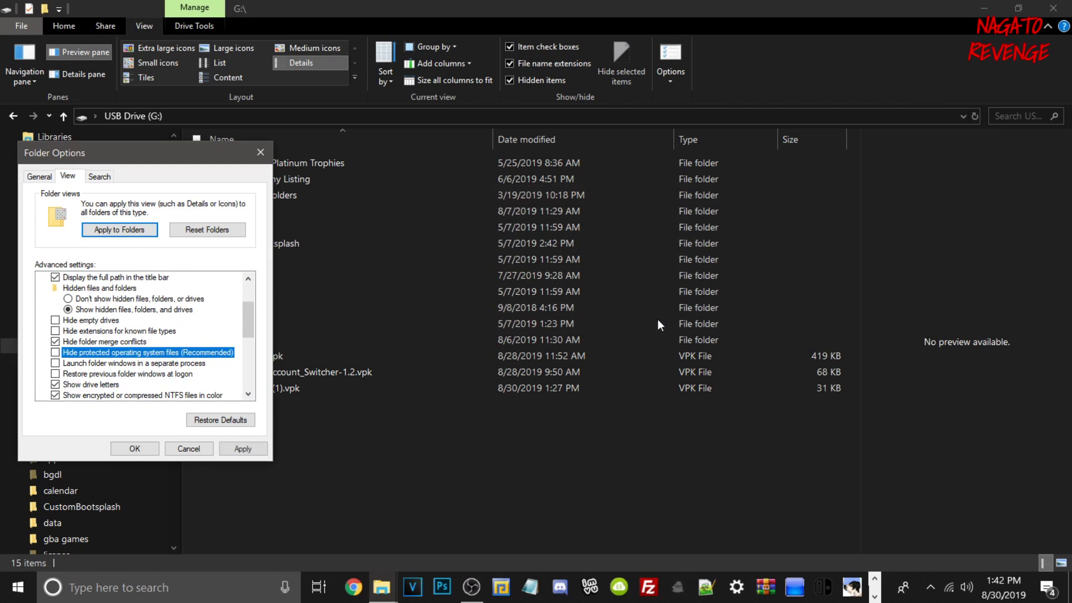
click(255, 454)
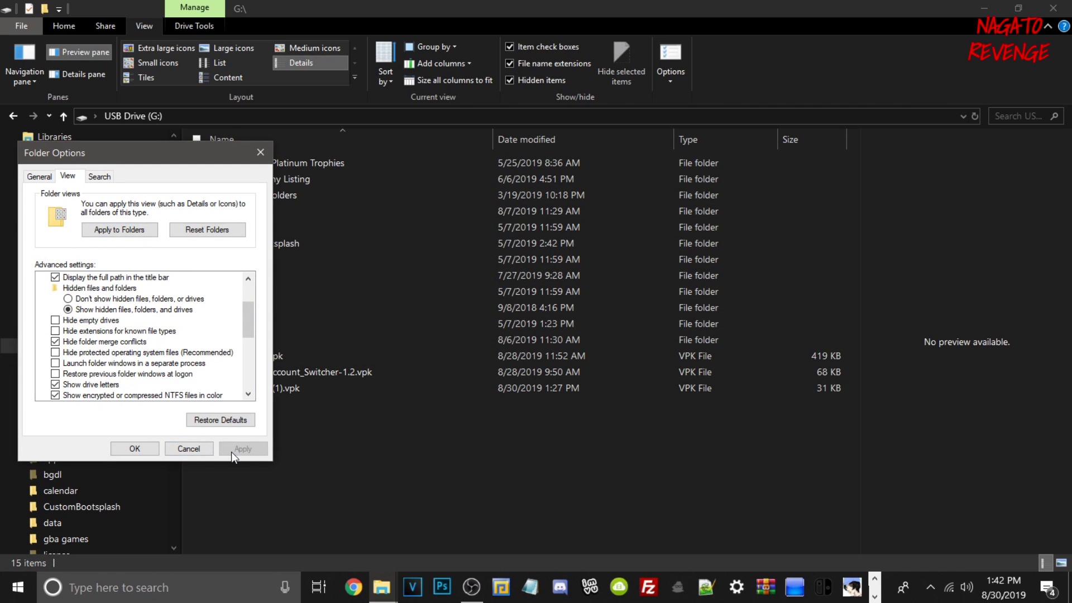
key(Return)
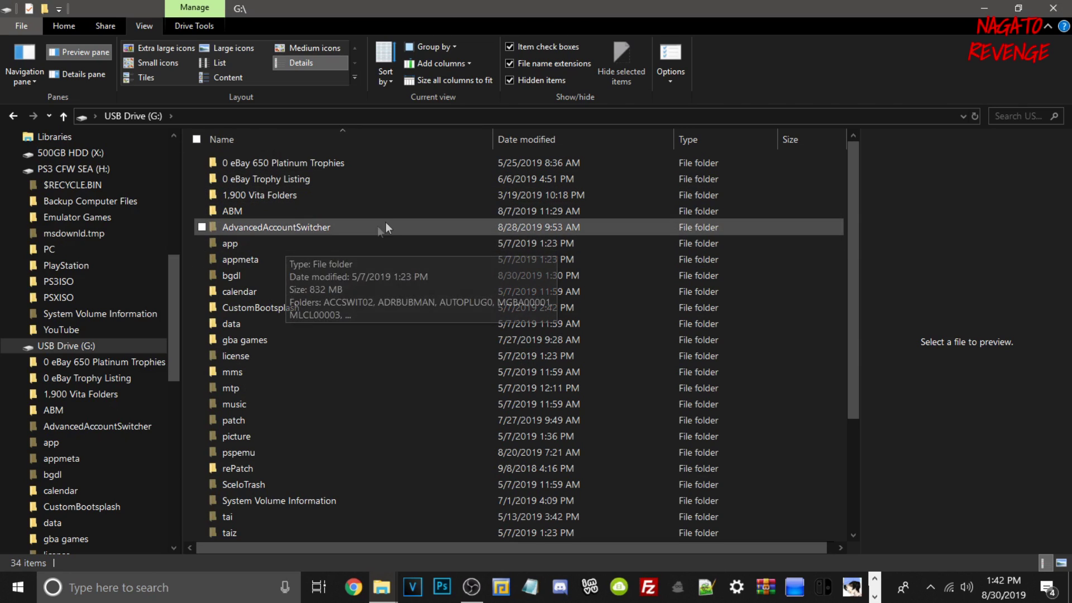
Step: Look through the drive's app folder, and open the SCREENSHOT folder inside picture
double_click(307, 239)
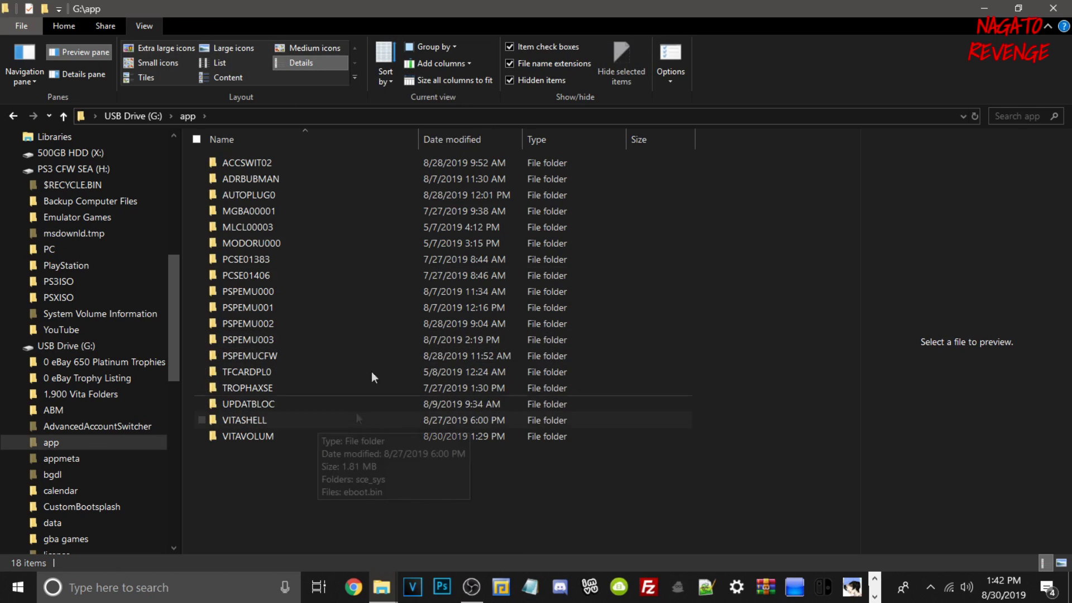
click(139, 116)
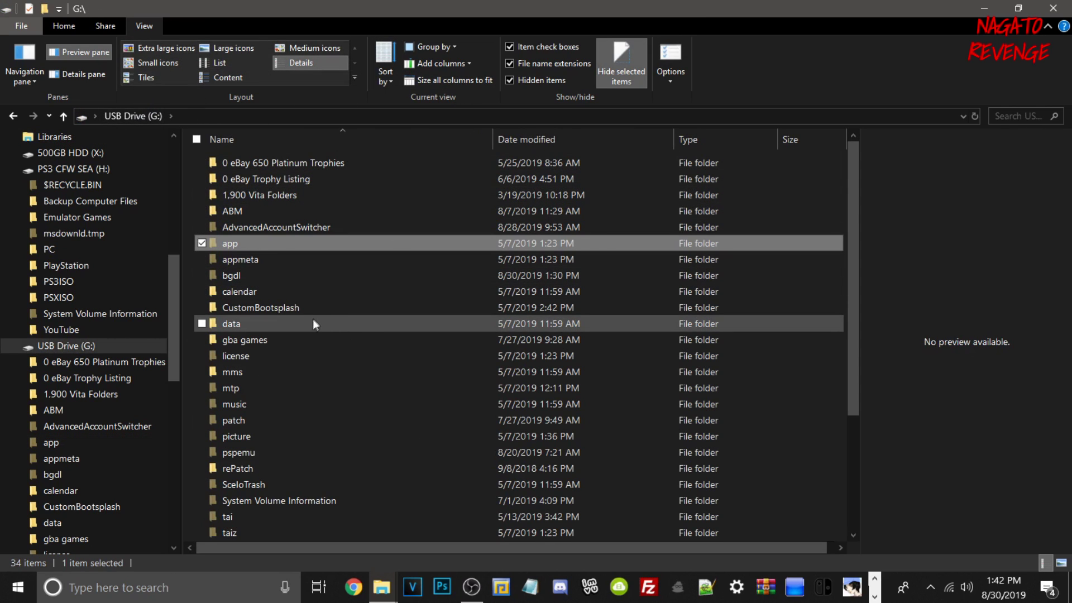
scroll(314, 323, down, 1)
double_click(255, 391)
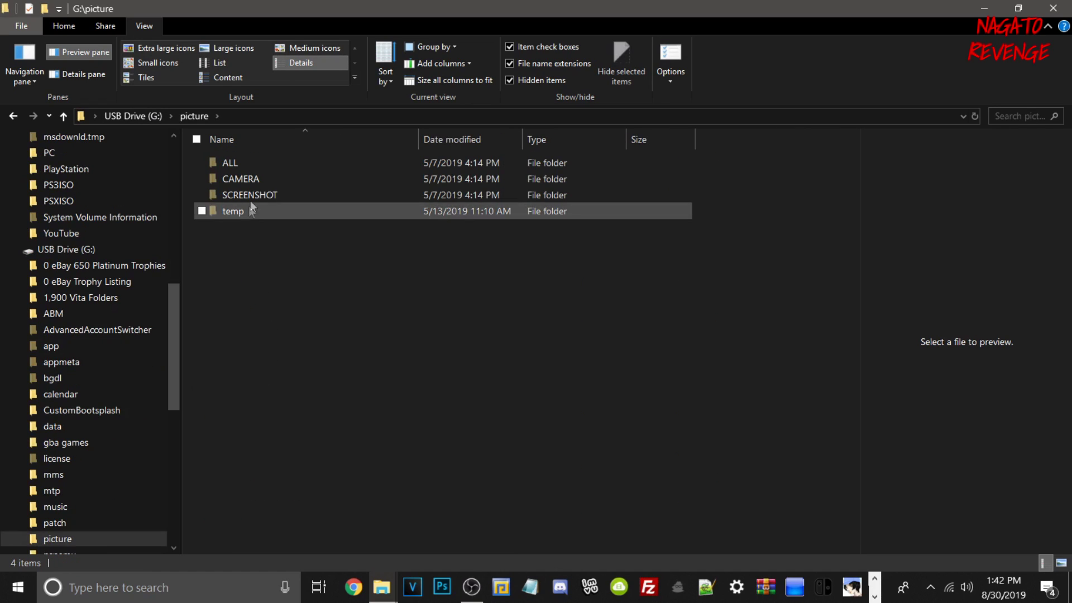
click(287, 194)
double_click(285, 194)
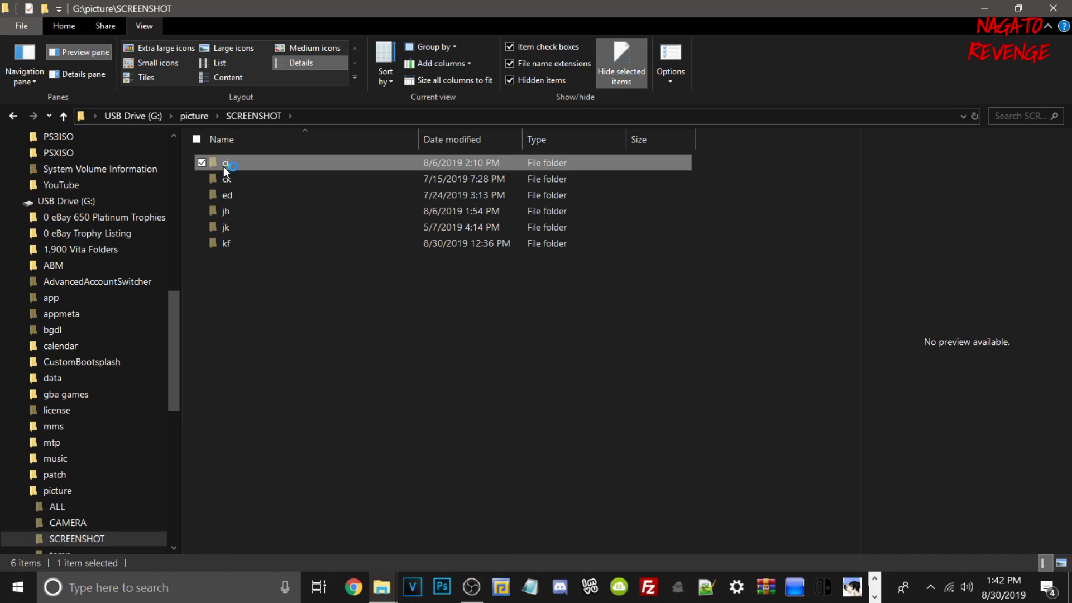
Step: Open the ci folder and view 2019-08-06-141058.jpg in a widened preview pane
double_click(223, 167)
click(229, 164)
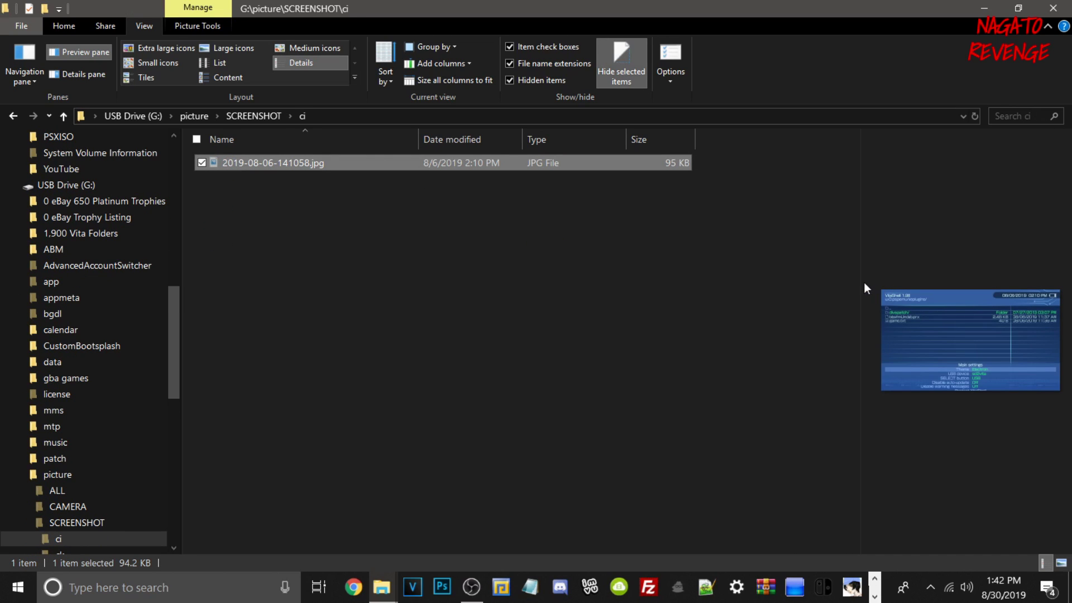
drag(862, 283, 440, 264)
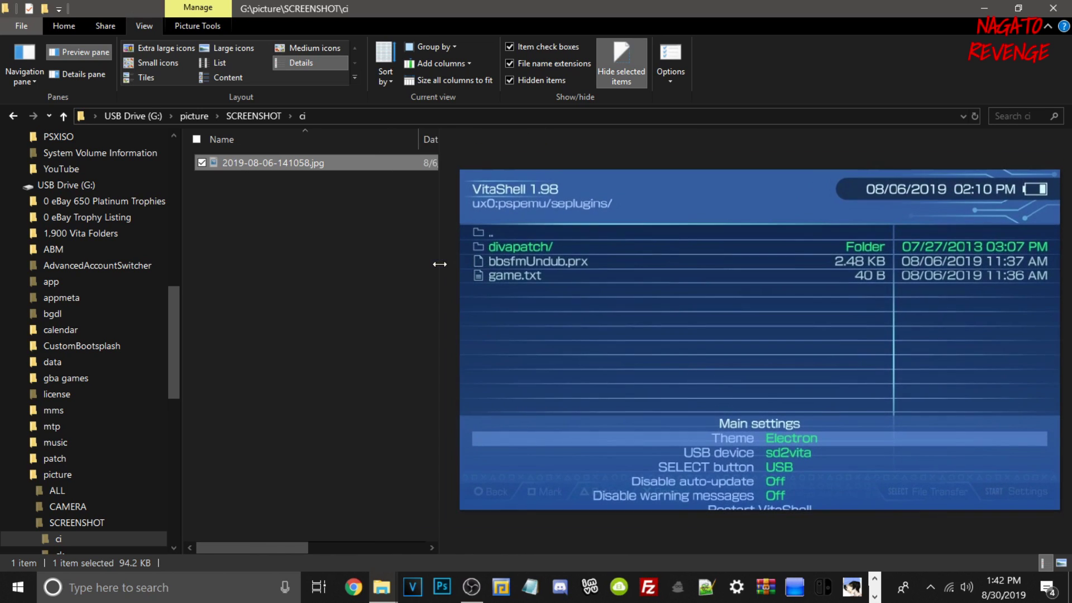
Step: Narrow the preview pane at the root of USB Drive (G:) and look through the app folder inside license
click(146, 116)
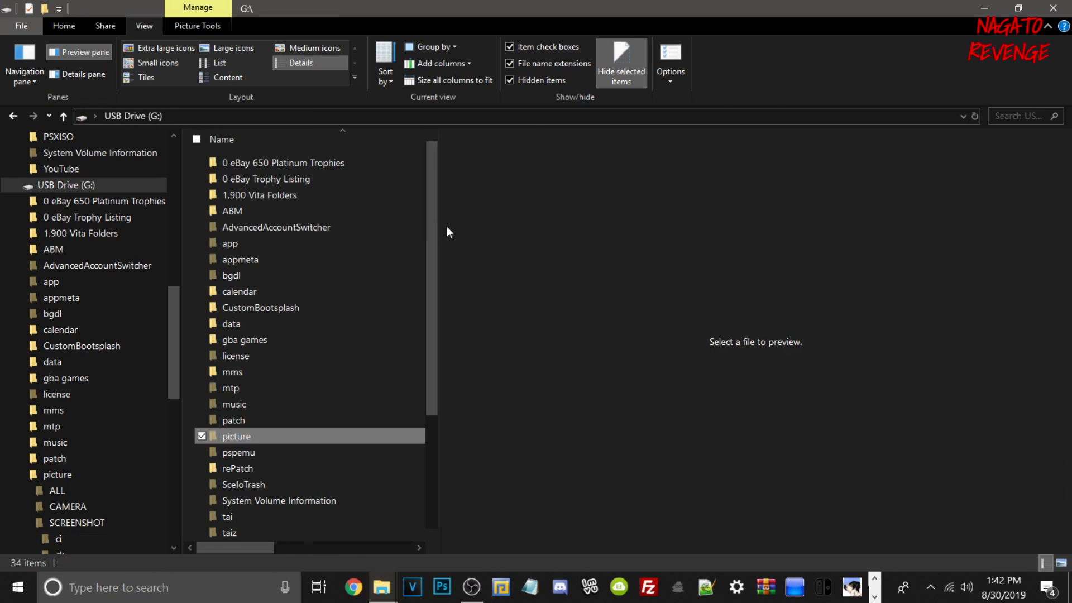
drag(438, 275, 630, 275)
click(265, 354)
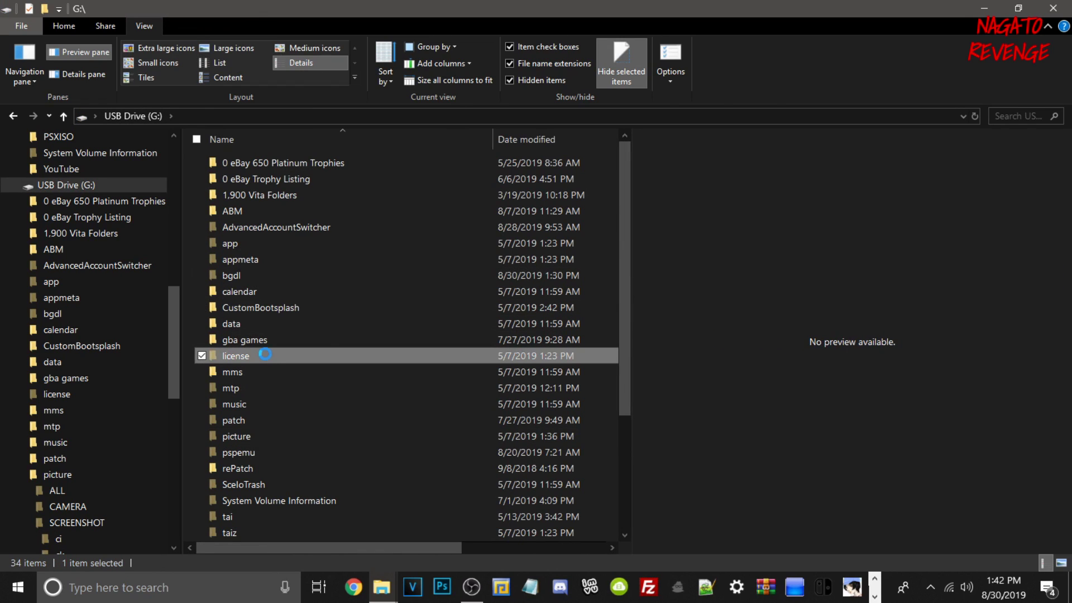
double_click(266, 355)
double_click(266, 163)
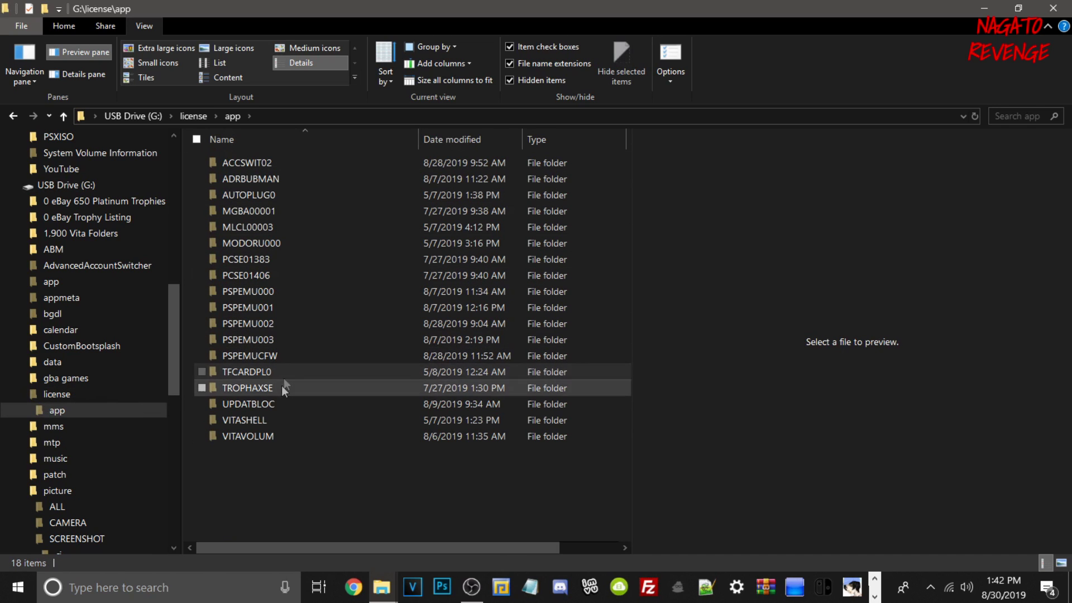
drag(260, 526, 271, 272)
click(269, 469)
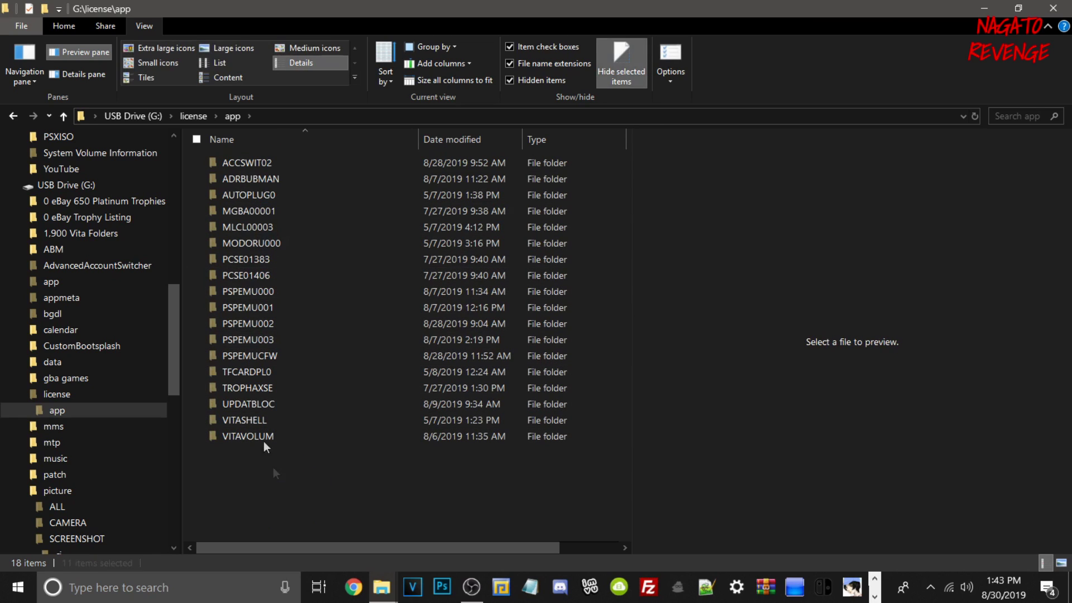
Step: Open the drive's tai folder and examine its plugin files, including nonpdrm.skprx and trophax2.0.suprx
click(143, 117)
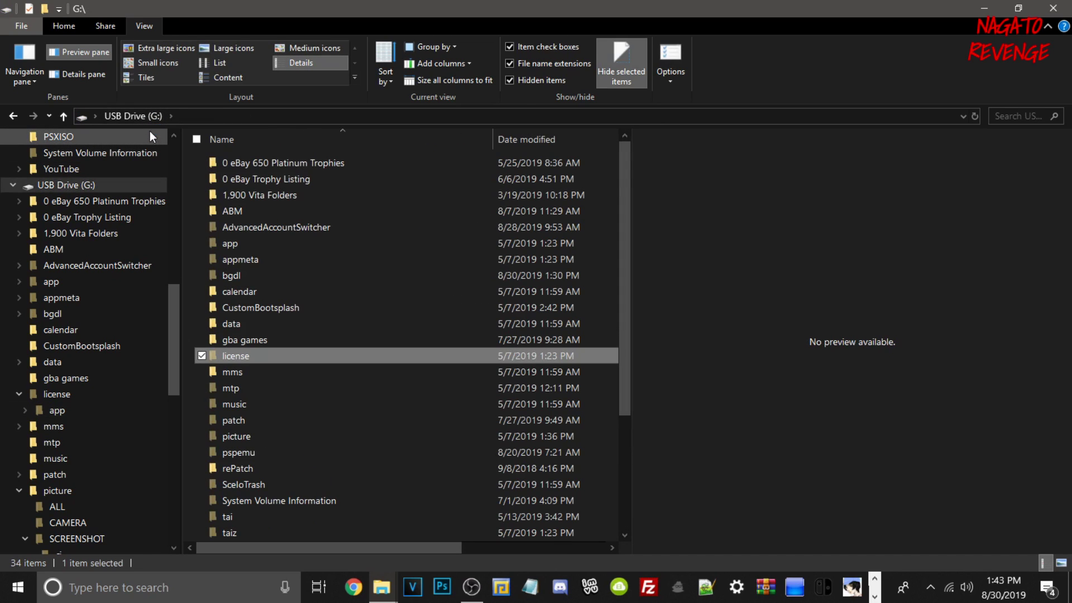
scroll(413, 477, down, 2)
double_click(243, 421)
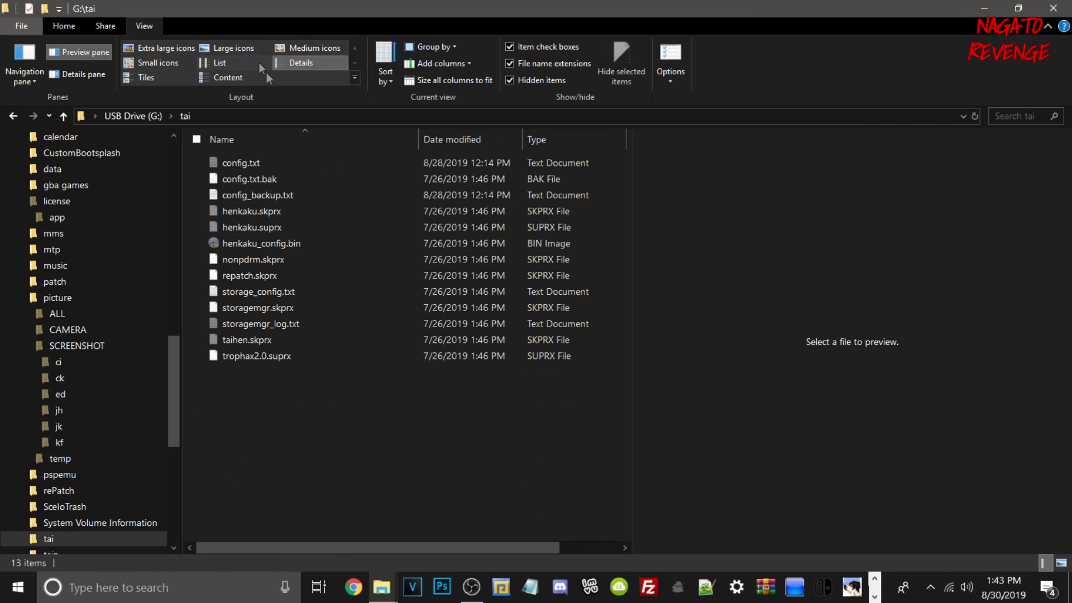
click(287, 255)
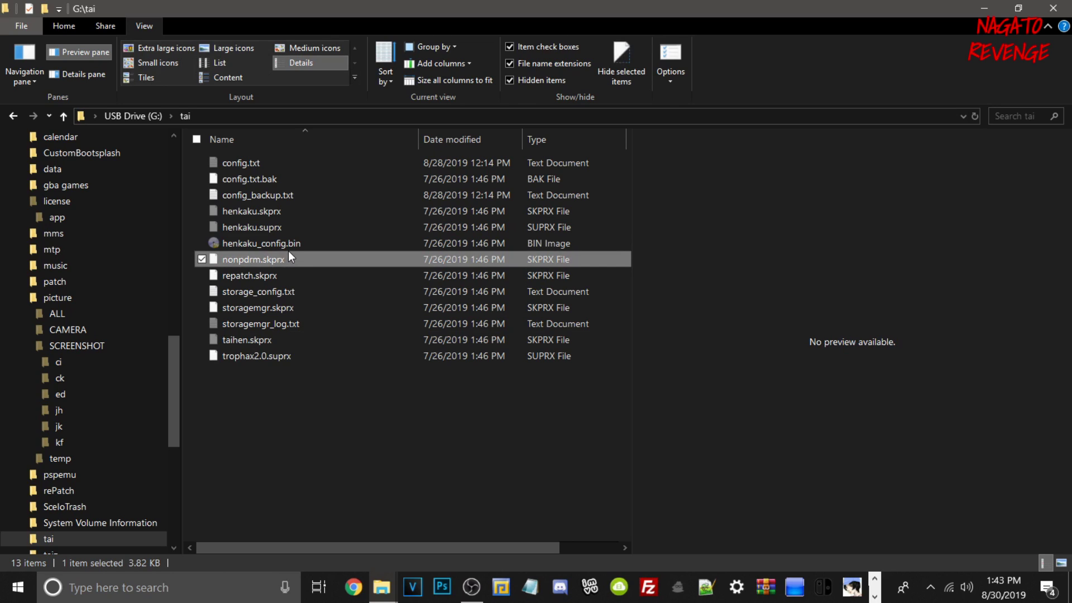
click(301, 359)
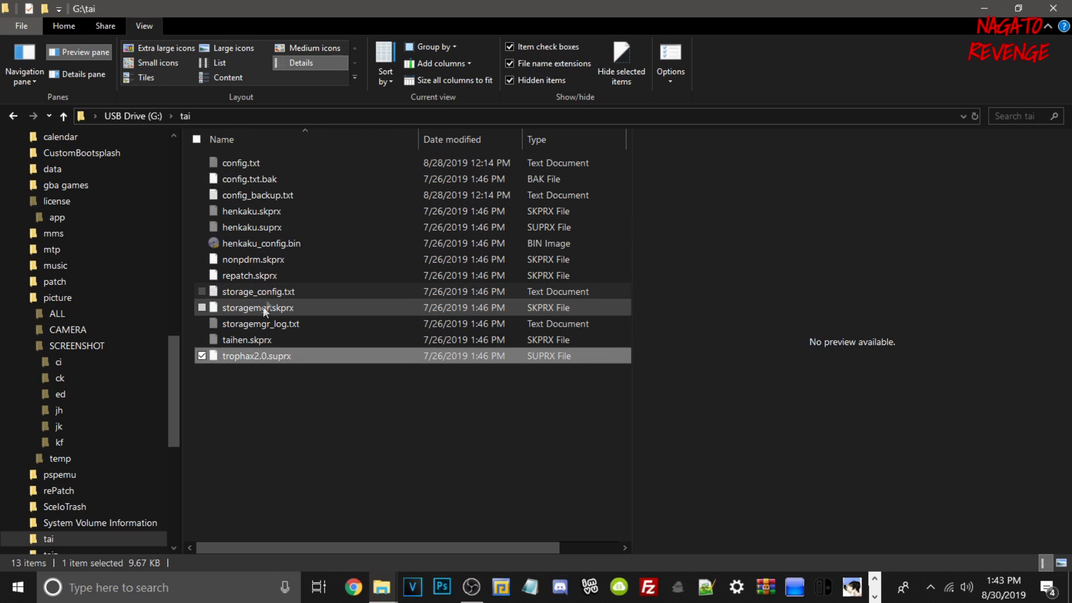
Step: Open the VPK folder on USB Drive (G:) and select all of its VPK files
click(125, 115)
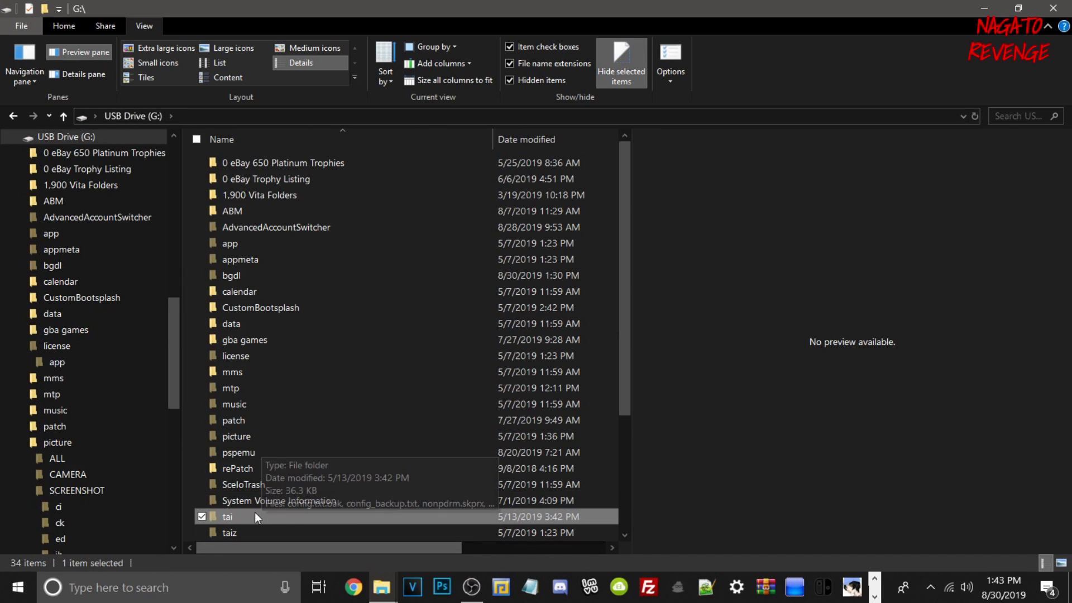
scroll(358, 447, down, 3)
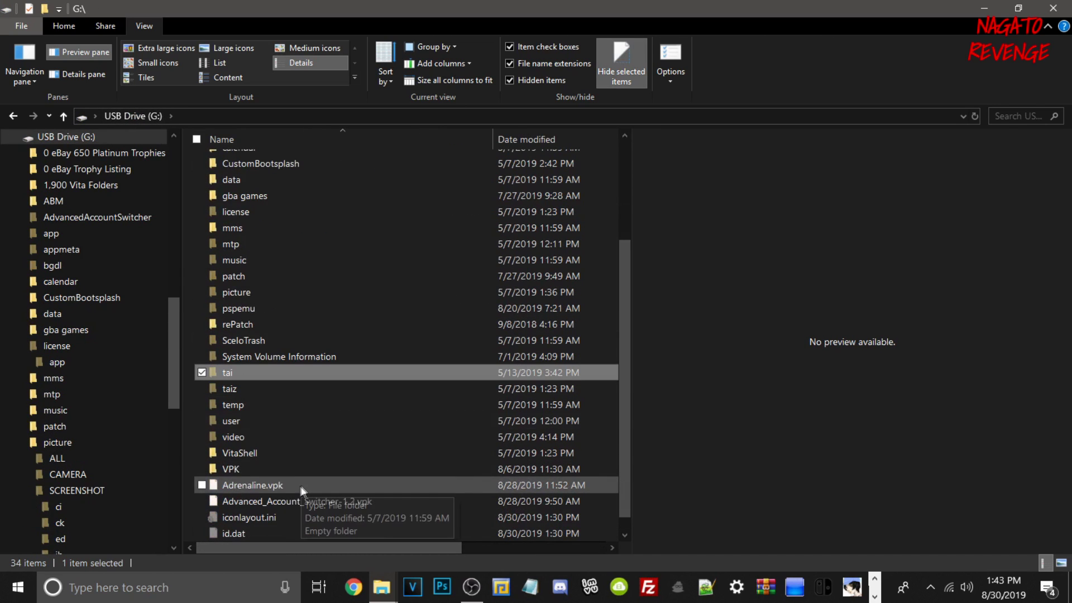
click(264, 466)
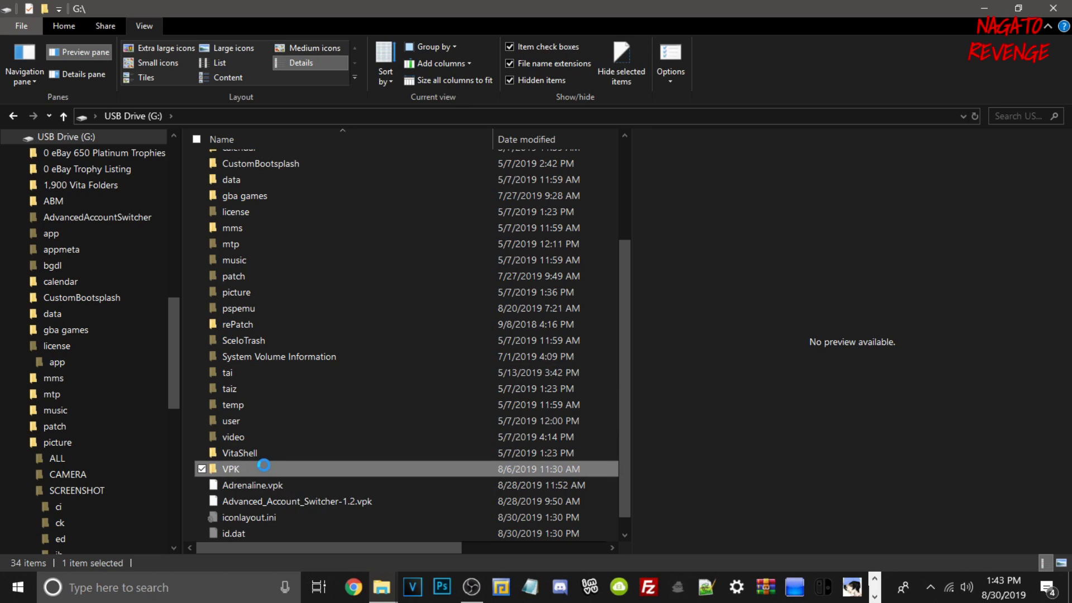
drag(287, 434, 312, 154)
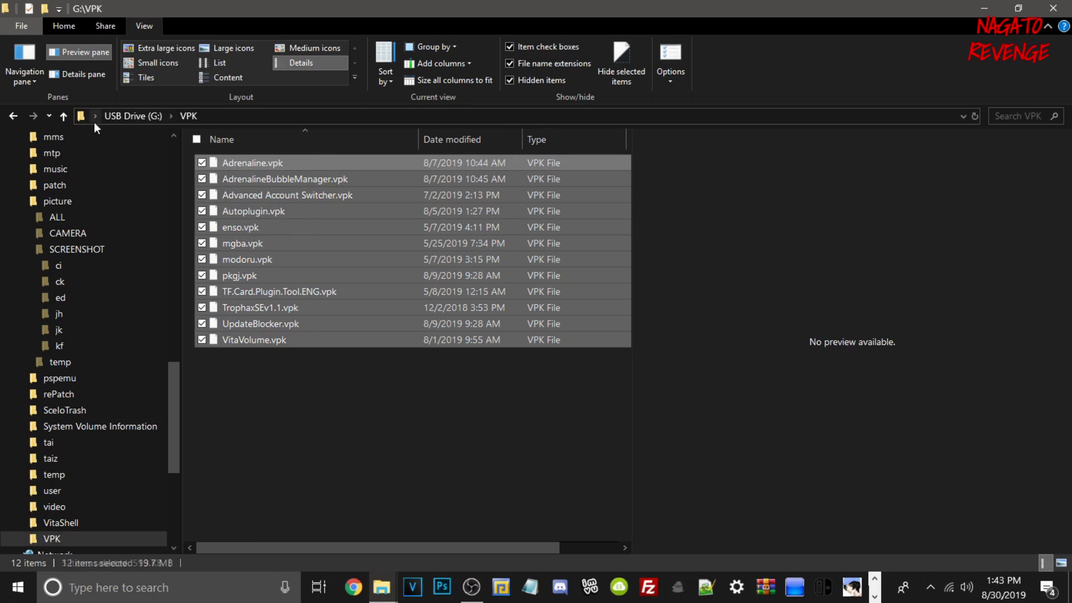
Step: Return to the root of USB Drive (G:), narrow the preview pane, and check the loose files at the end of the list
click(126, 116)
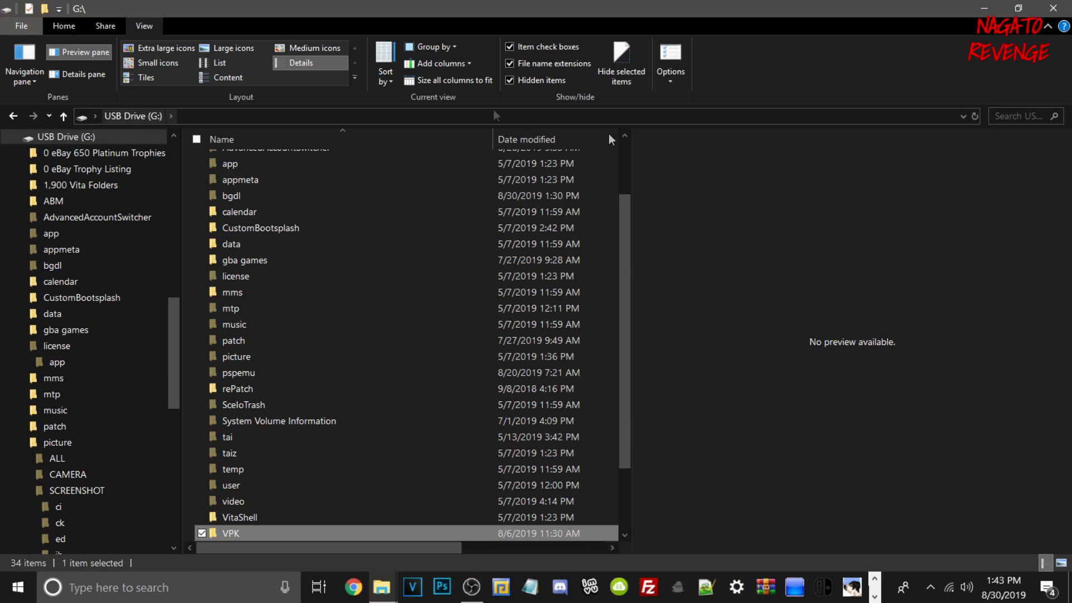
drag(635, 236, 820, 232)
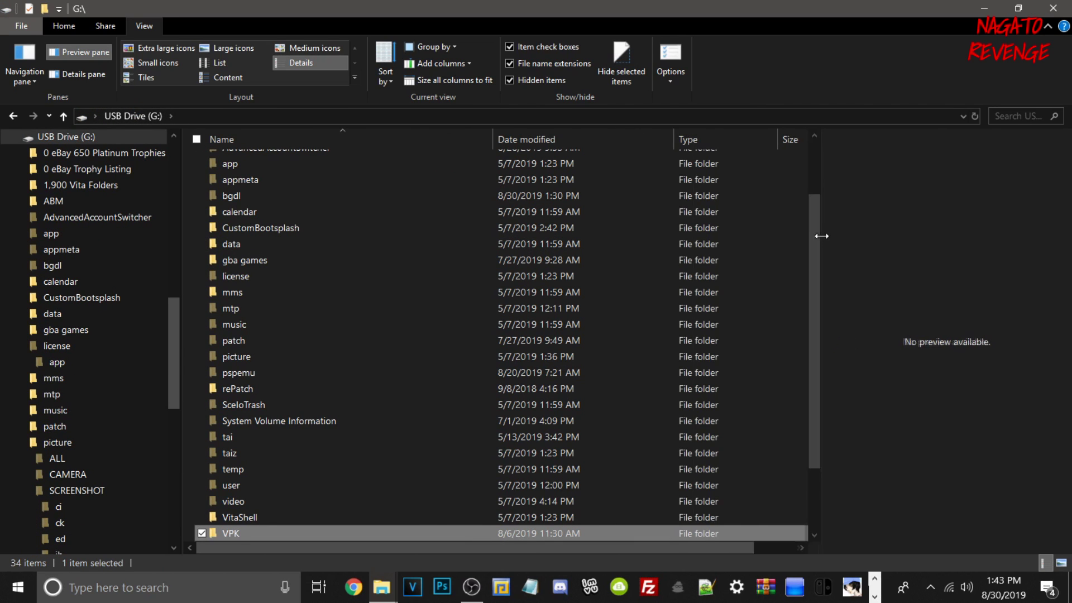
scroll(336, 354, down, 1)
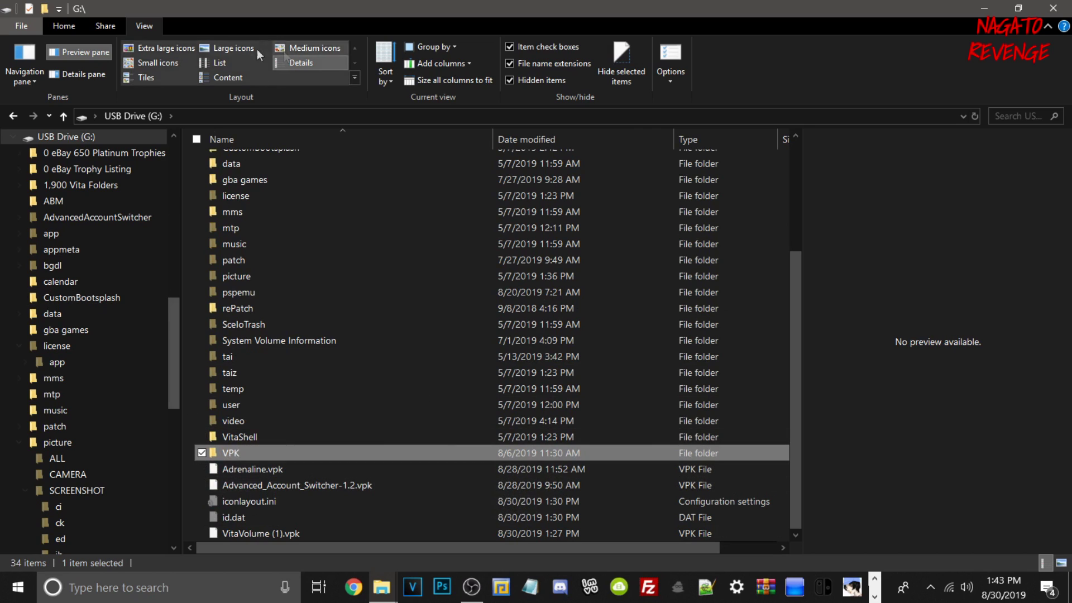
Step: Move the drive window aside, open the VITA TO USB VIDEO folder from the desktop, and widen its preview pane
drag(157, 6, 130, 49)
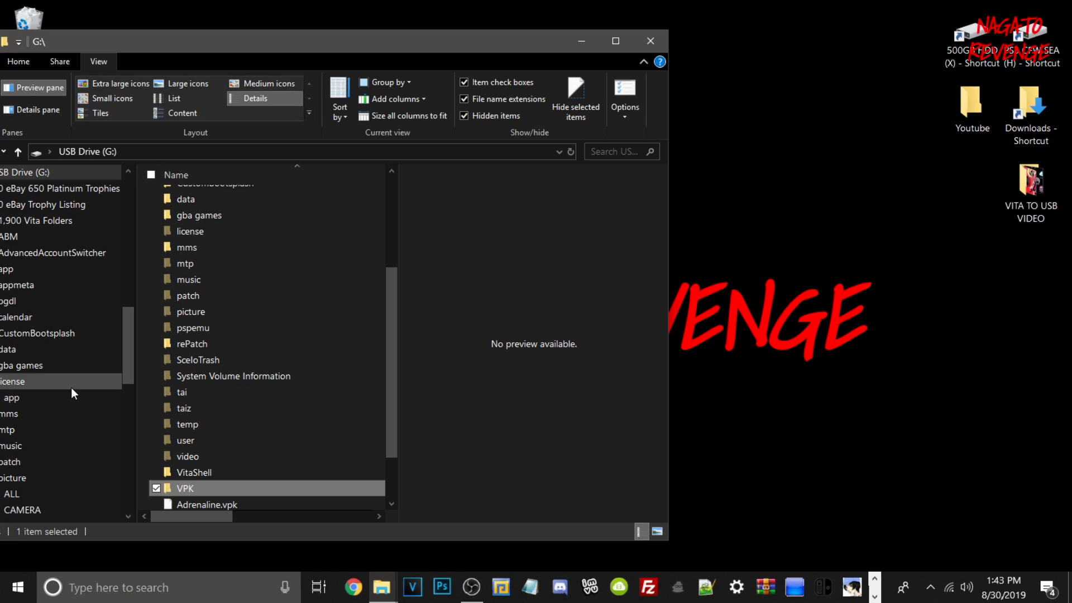
click(1027, 195)
double_click(1026, 195)
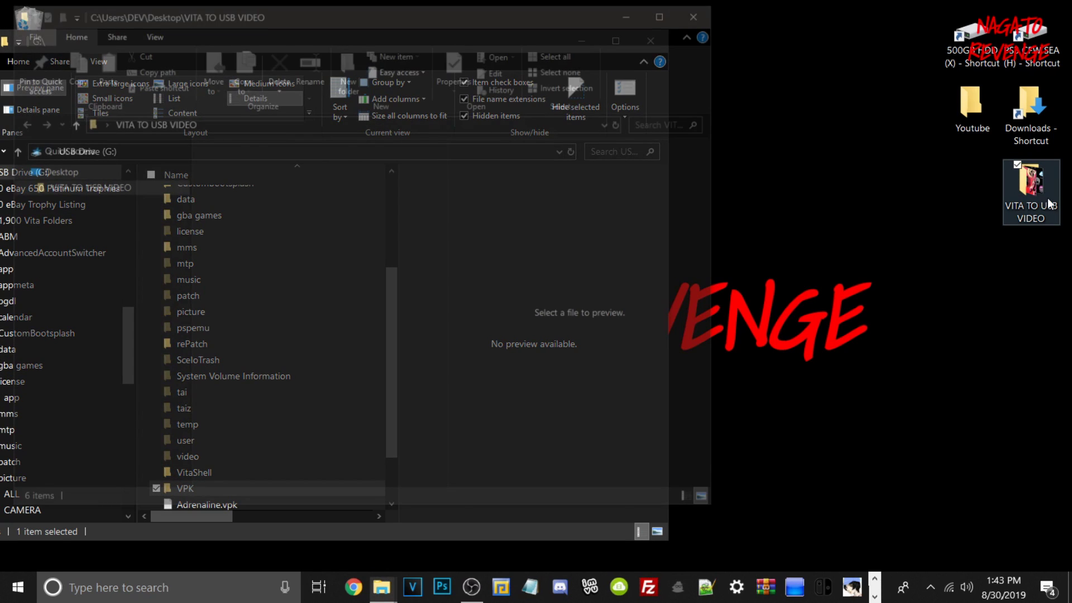
click(318, 232)
drag(285, 17, 925, 114)
drag(980, 337, 536, 341)
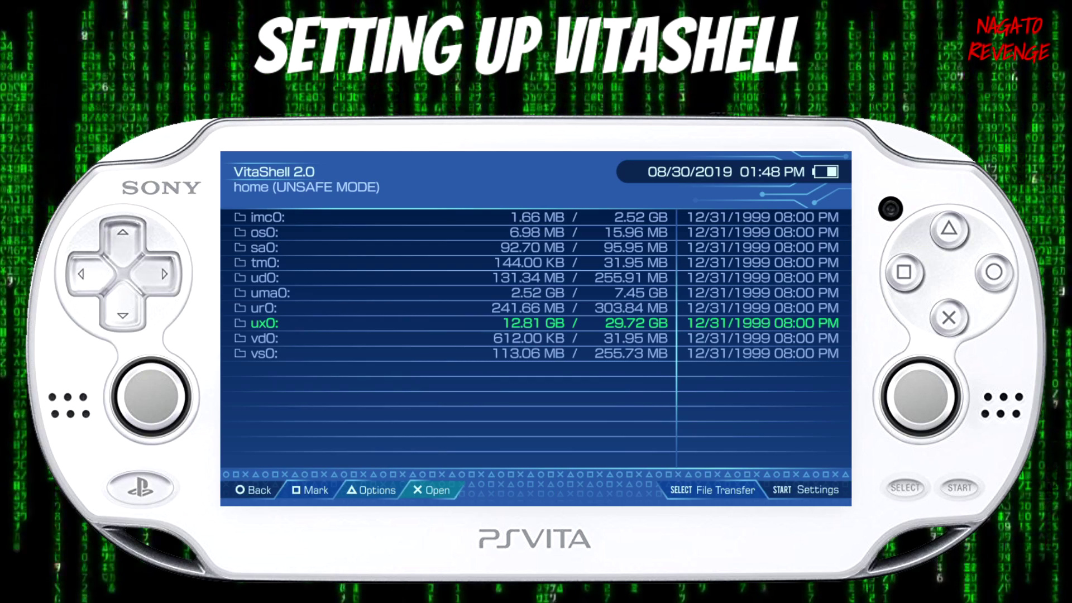
Step: Switch to VitaShell, open the ux0: partition, and look through its folders past music
key(Up)
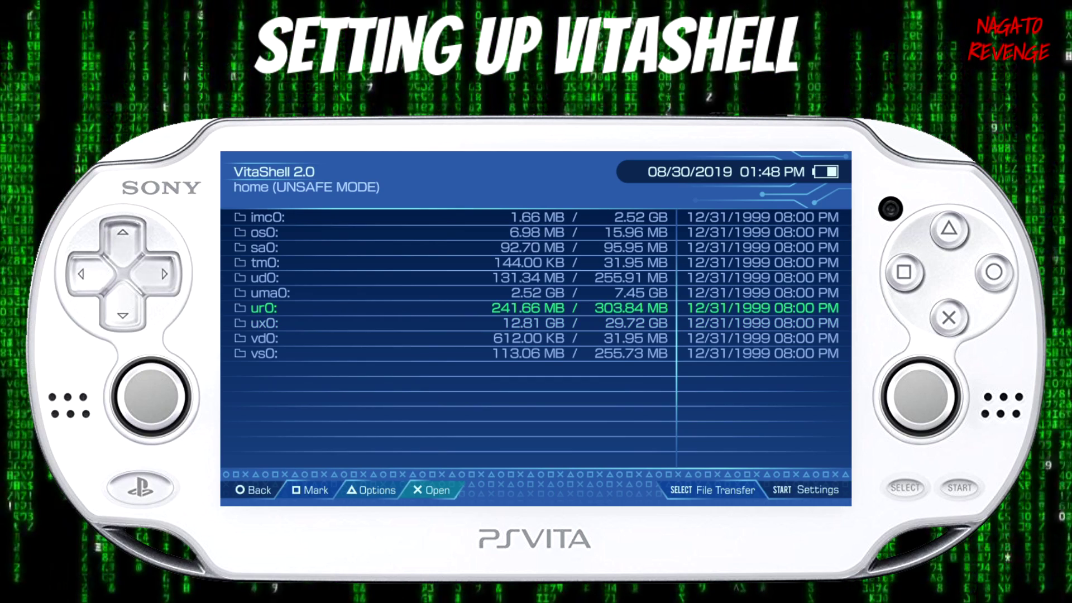
key(Down)
key(Down)
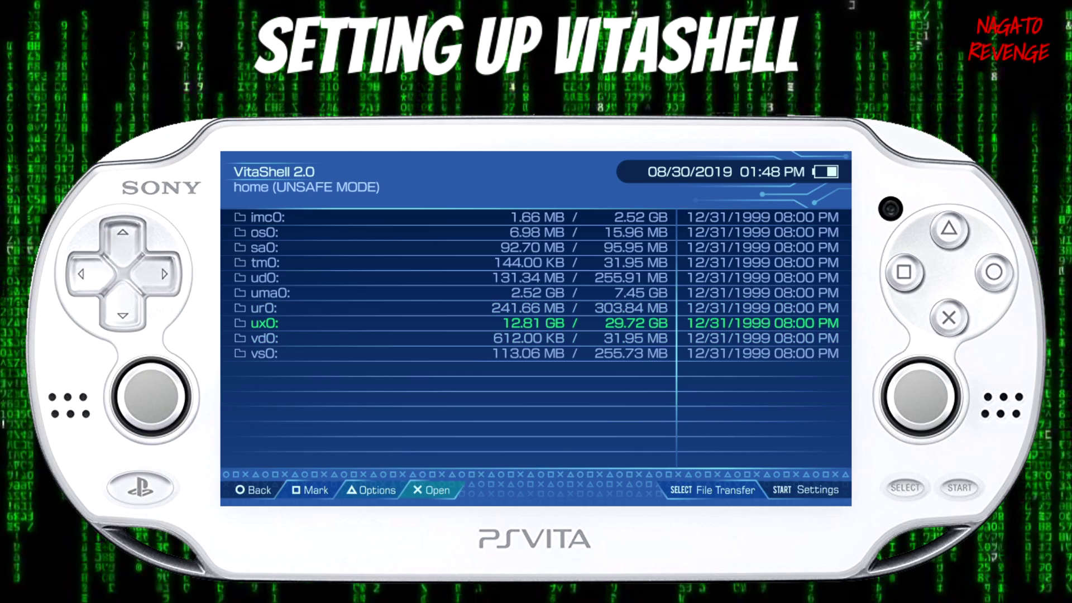
key(Return)
key(Down)
key(Down)
key(Down)
key(Down)
key(Down)
key(Down)
key(Down)
key(Down)
key(Down)
key(Down)
key(Down)
key(Down)
key(Down)
key(Down)
key(Down)
key(Down)
key(Down)
key(Down)
key(Down)
key(Down)
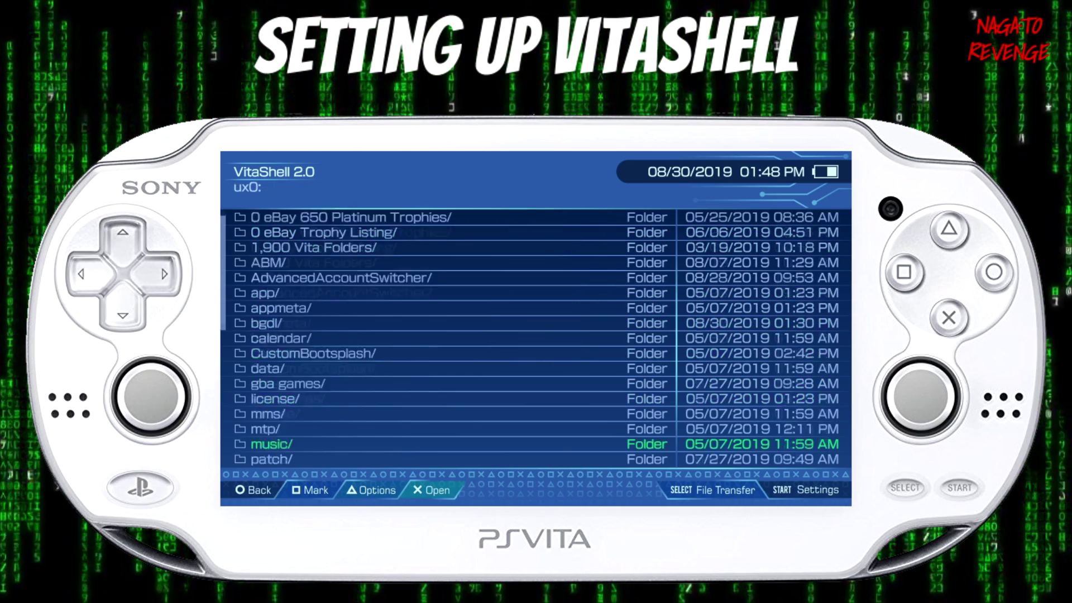